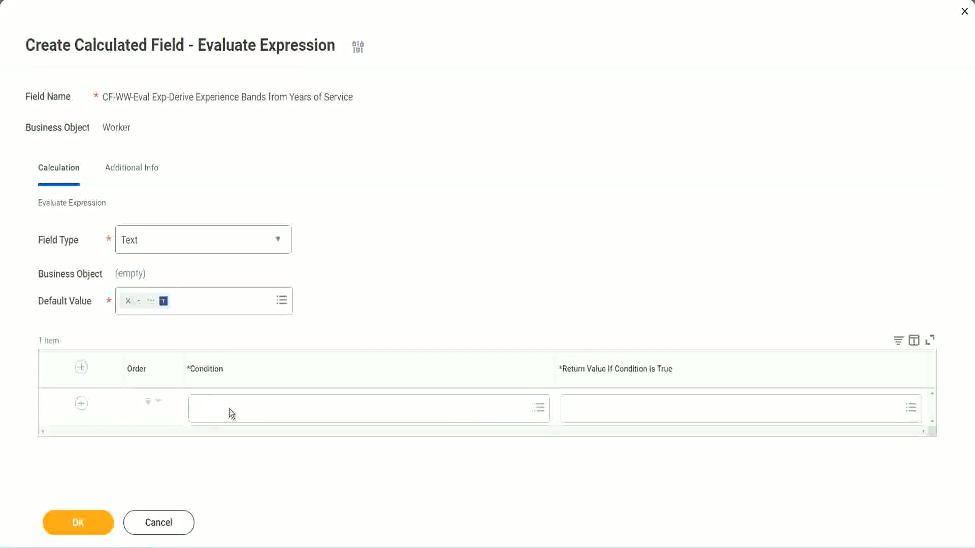
Copy the Field 1 name from the Notepad++ notes and set the first row's condition to CF-WW-TF-Length of Service between 0 and 7 years.
click(230, 409)
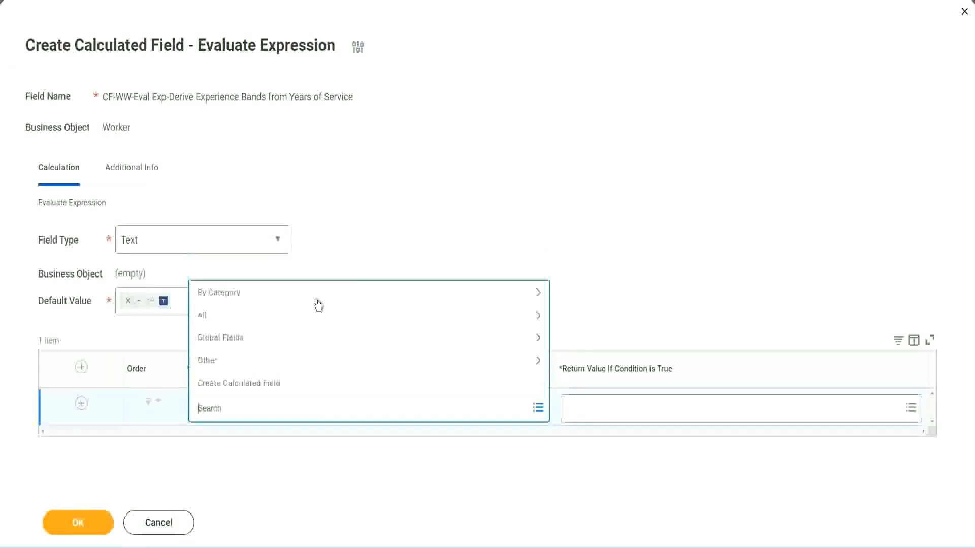
click(373, 226)
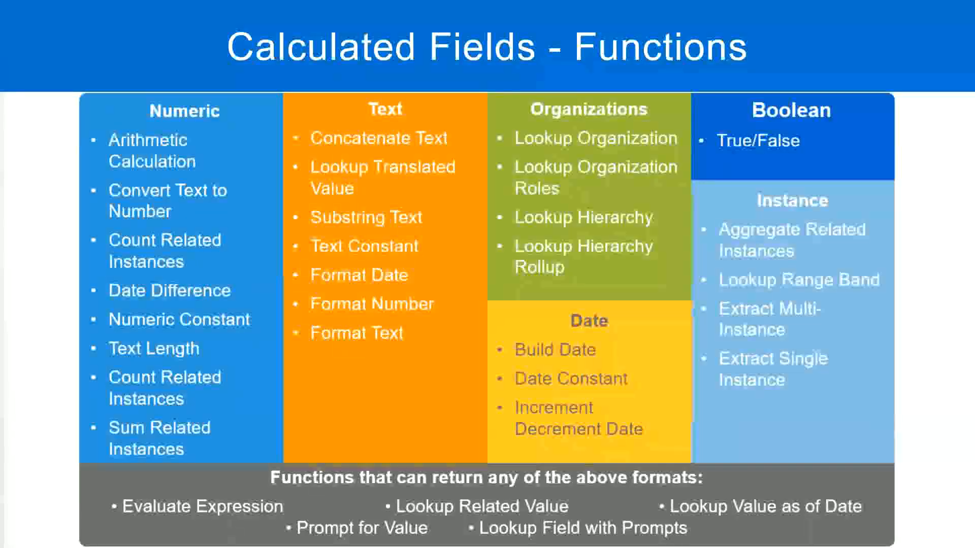
key(alt+Tab)
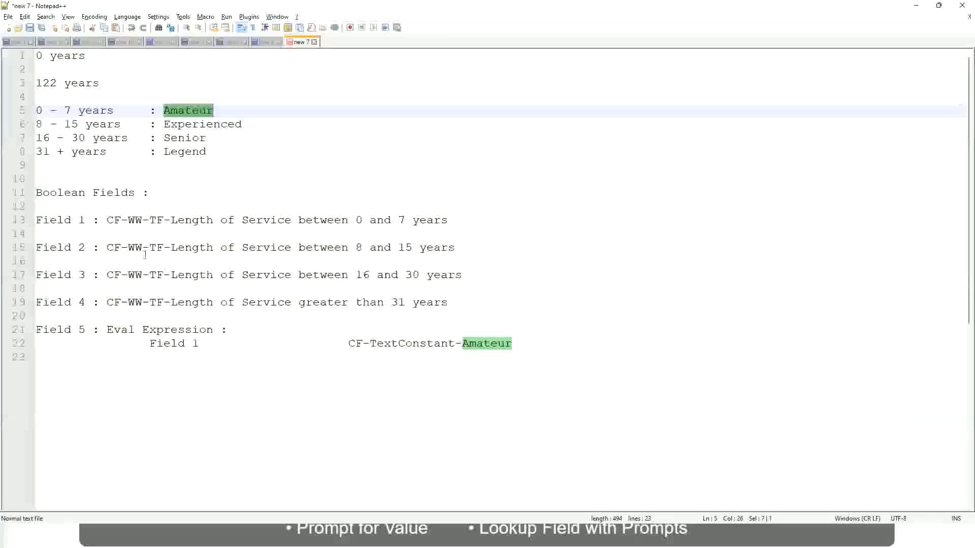
drag(107, 220, 448, 224)
key(ctrl+c)
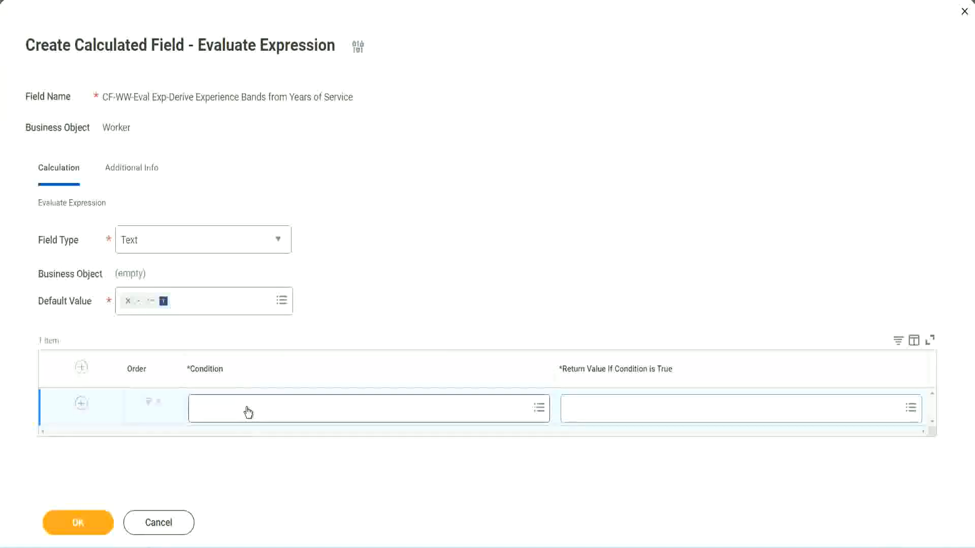
click(249, 411)
key(ctrl+v)
key(Return)
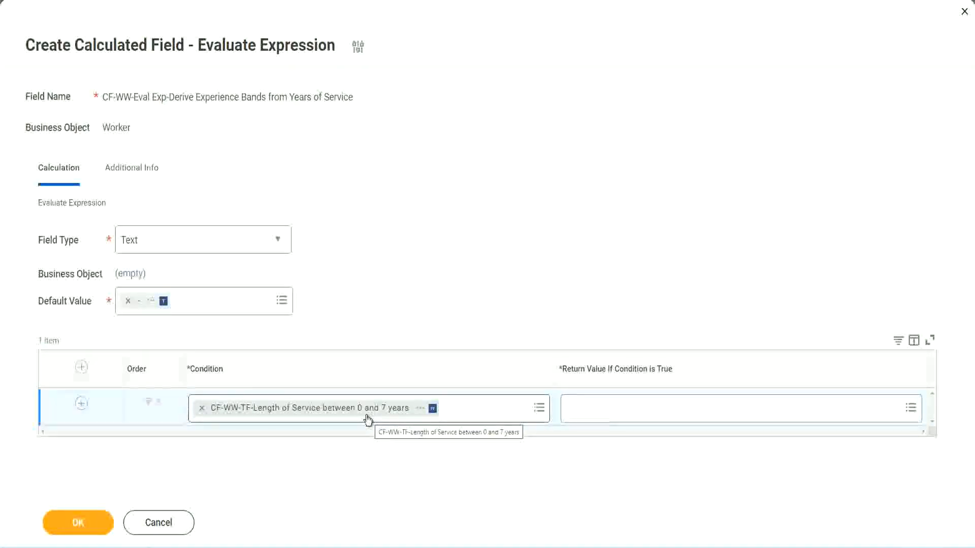
click(634, 416)
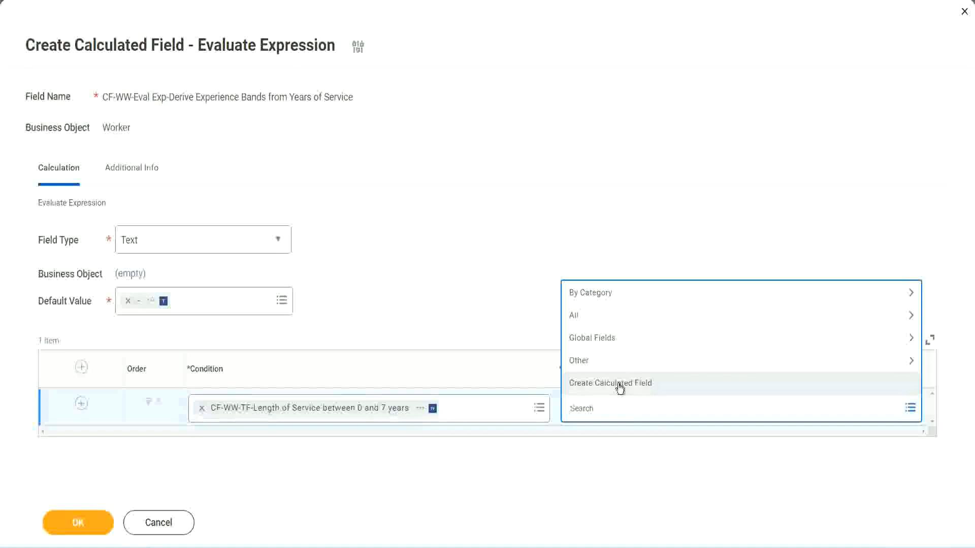
click(565, 252)
click(588, 411)
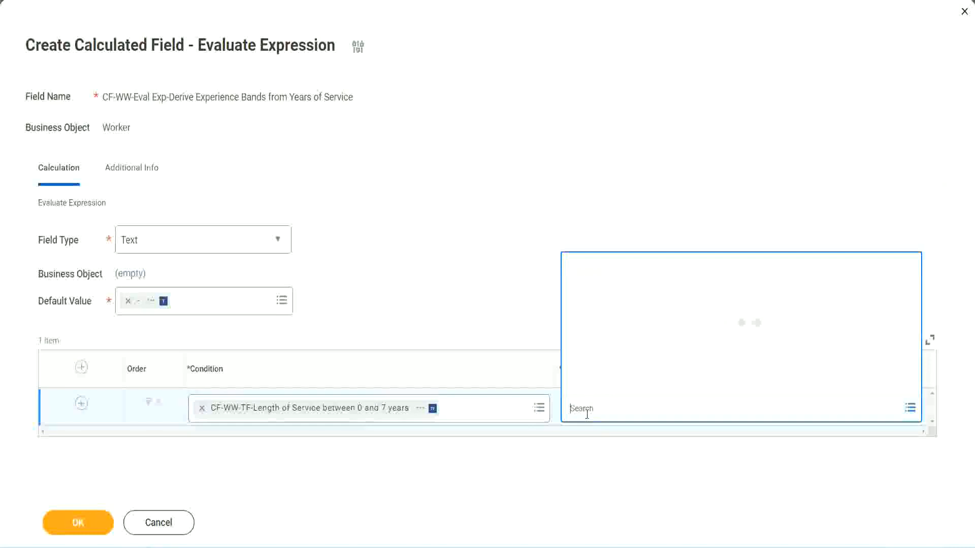
text(Amaterue)
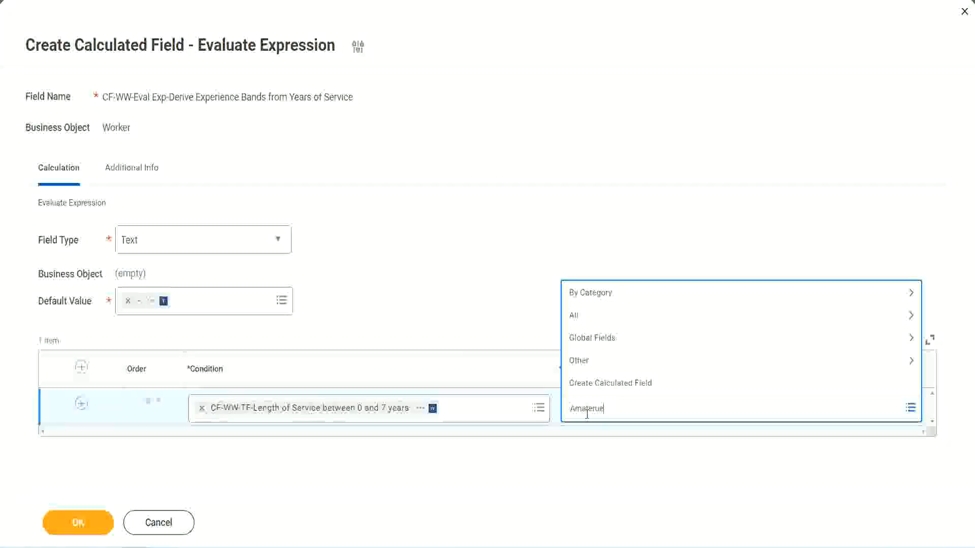
click(494, 300)
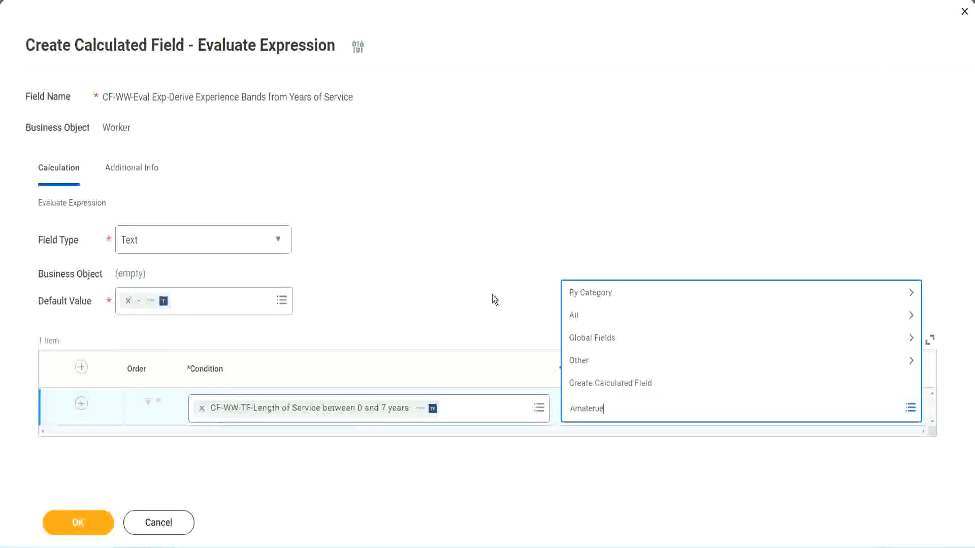
click(614, 419)
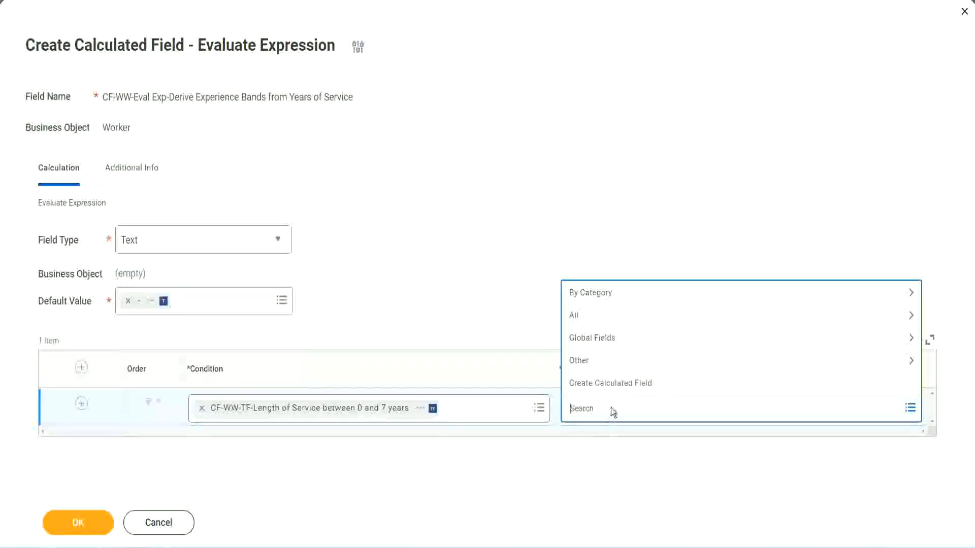
click(491, 295)
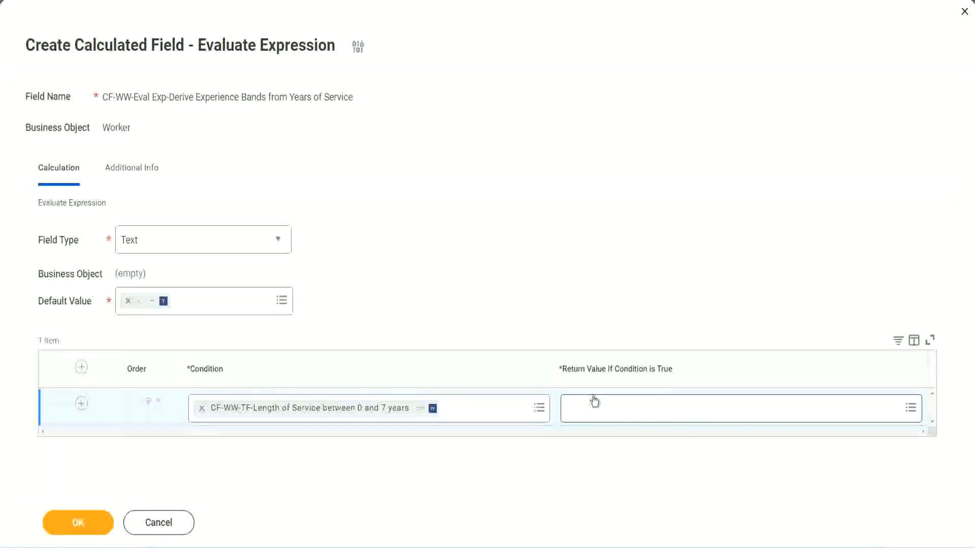
Start a new calculated field for the first row's return value and name it CF-WW-TC-Amateur.
click(631, 407)
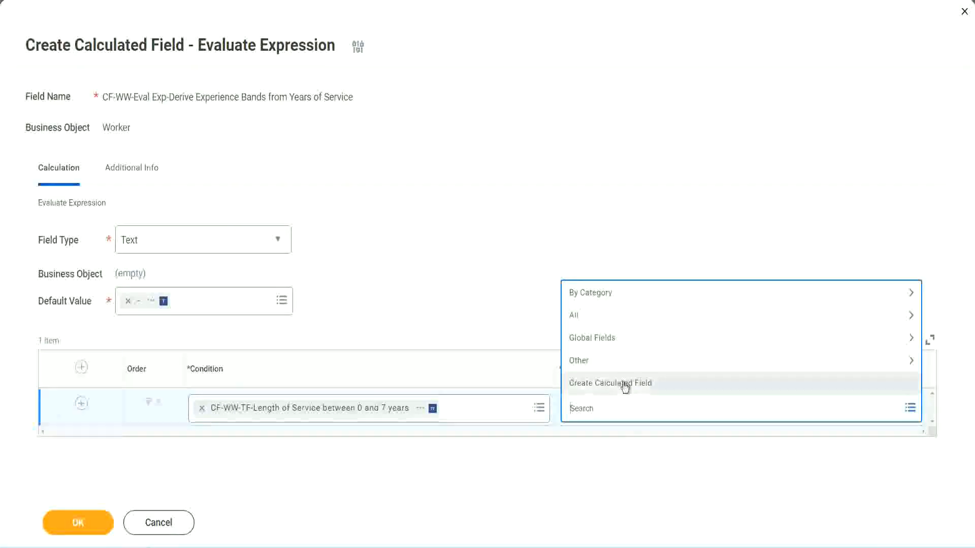
click(625, 386)
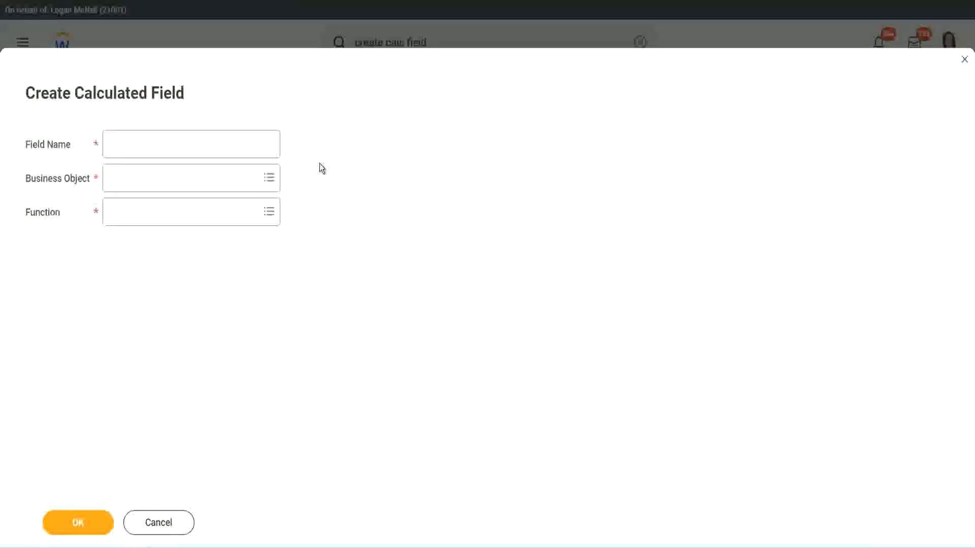
click(120, 145)
text(CF)
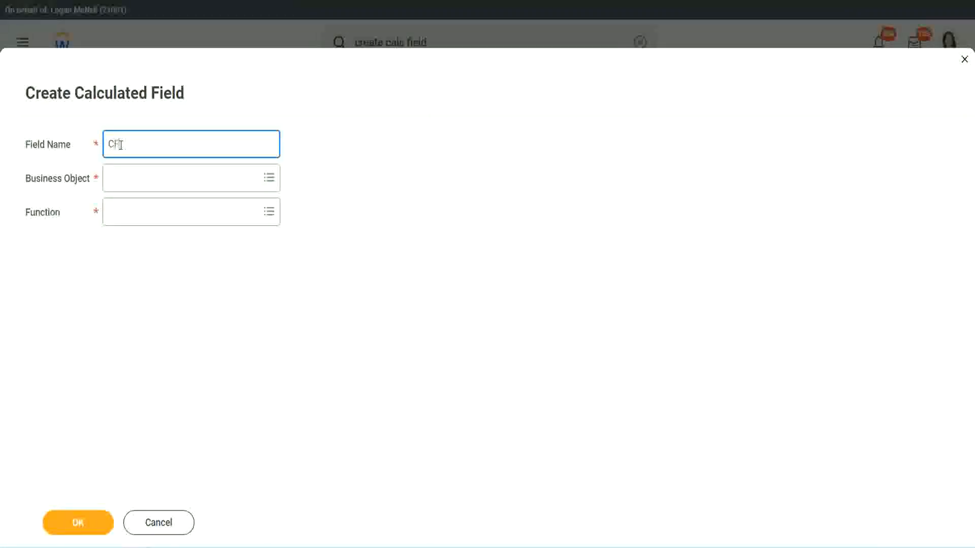
text(_TC)
text(-Am)
text(ateur)
click(120, 144)
text(WW-)
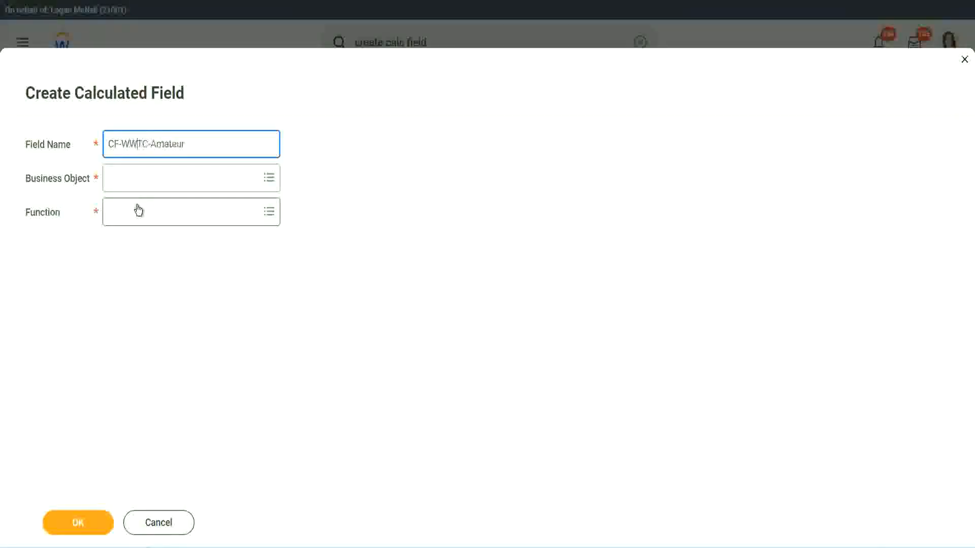
Set the new calculated field's business object to Global.
click(138, 179)
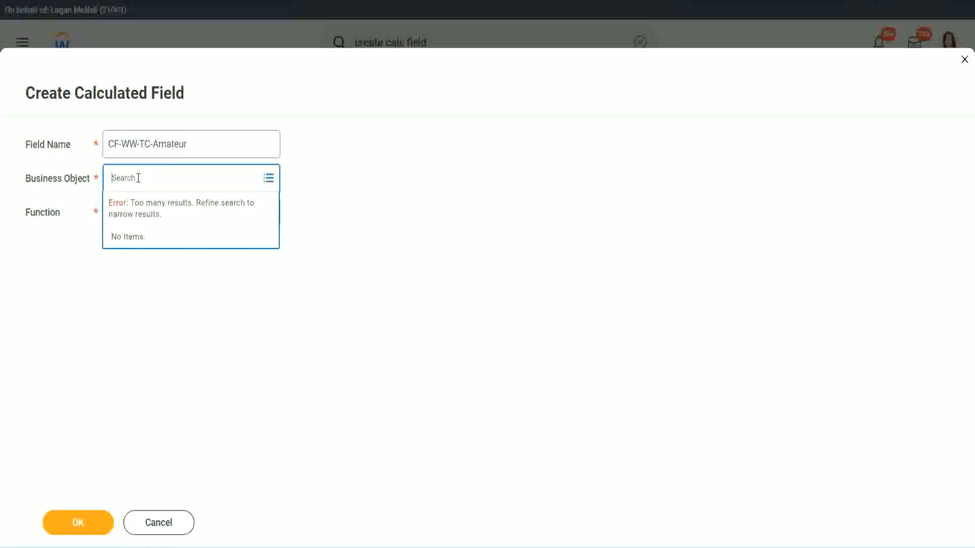
text(worker)
key(BackSpace)
key(BackSpace)
text(global)
key(Return)
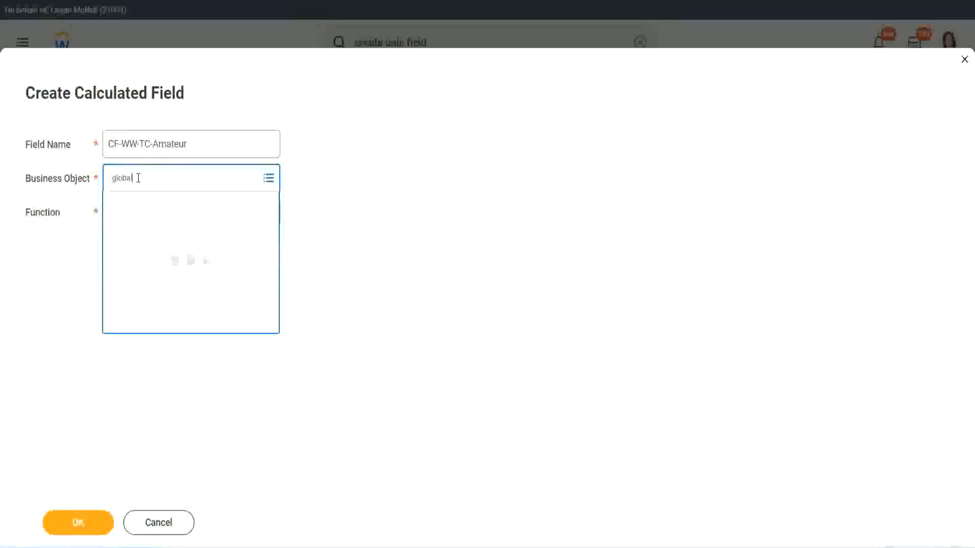
click(152, 241)
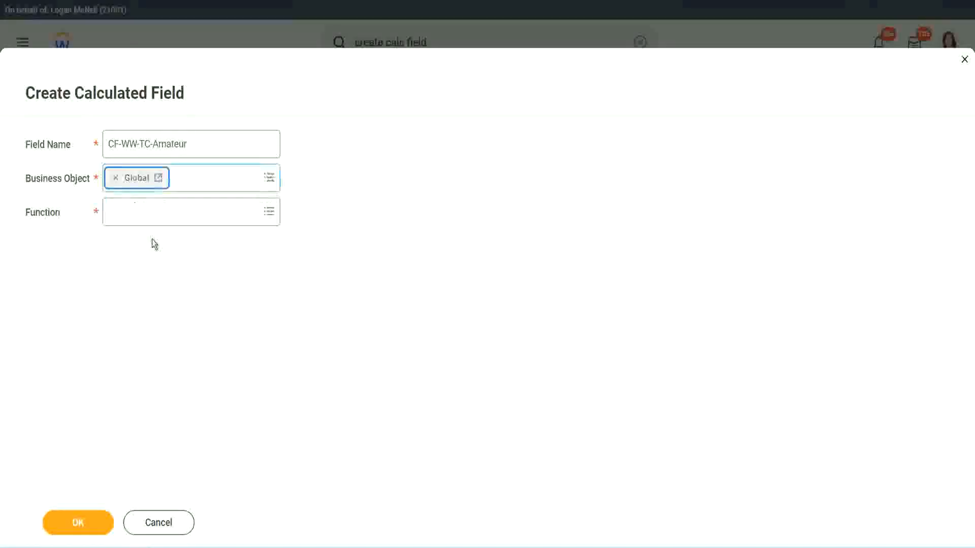
drag(195, 143, 179, 144)
drag(33, 95, 33, 96)
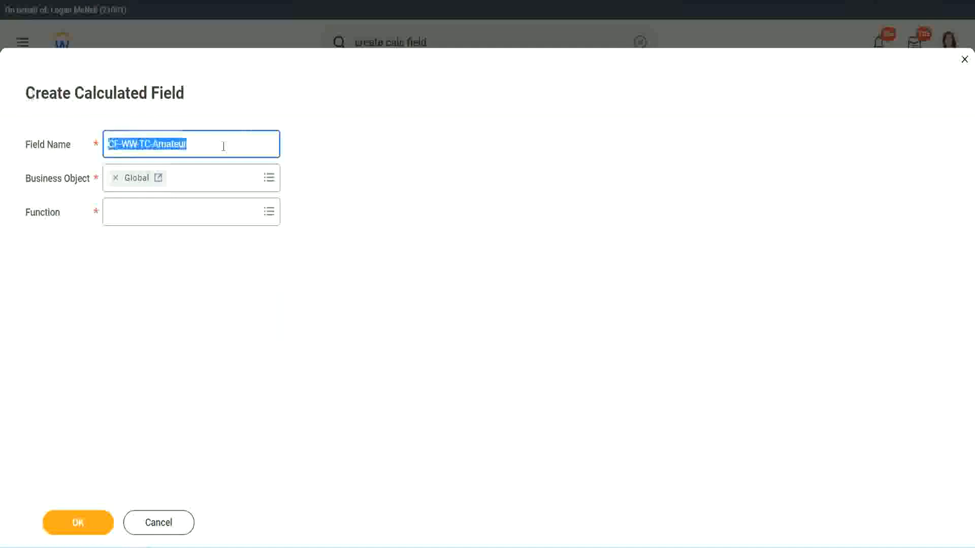
click(212, 147)
double_click(168, 143)
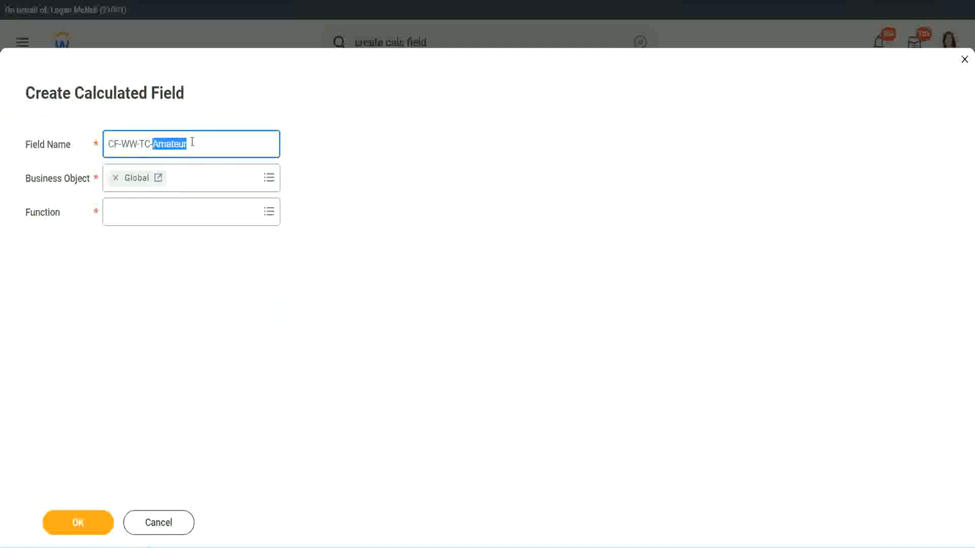
click(202, 143)
double_click(182, 146)
Choose Text Constant as the new field's function and continue to its definition.
click(136, 210)
text(text c)
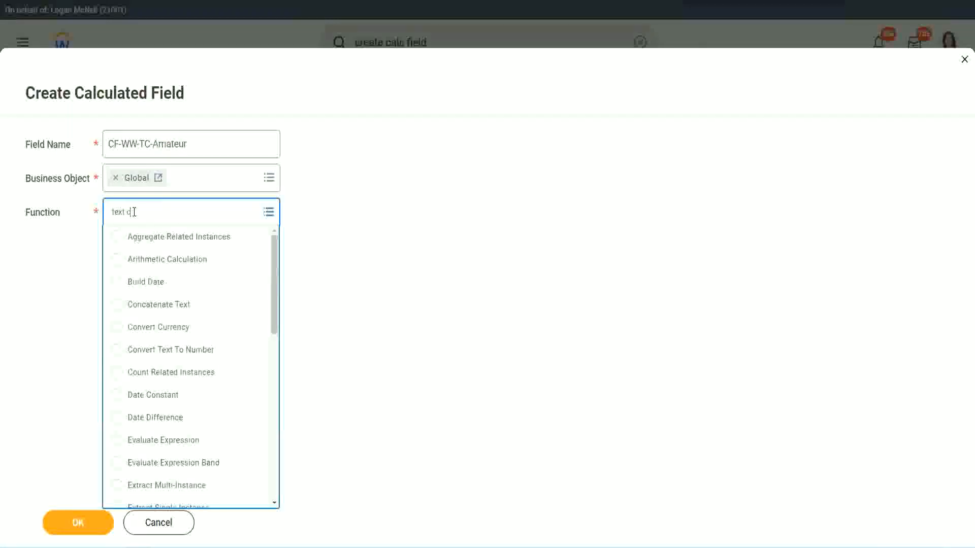
text(onst)
key(Return)
click(80, 528)
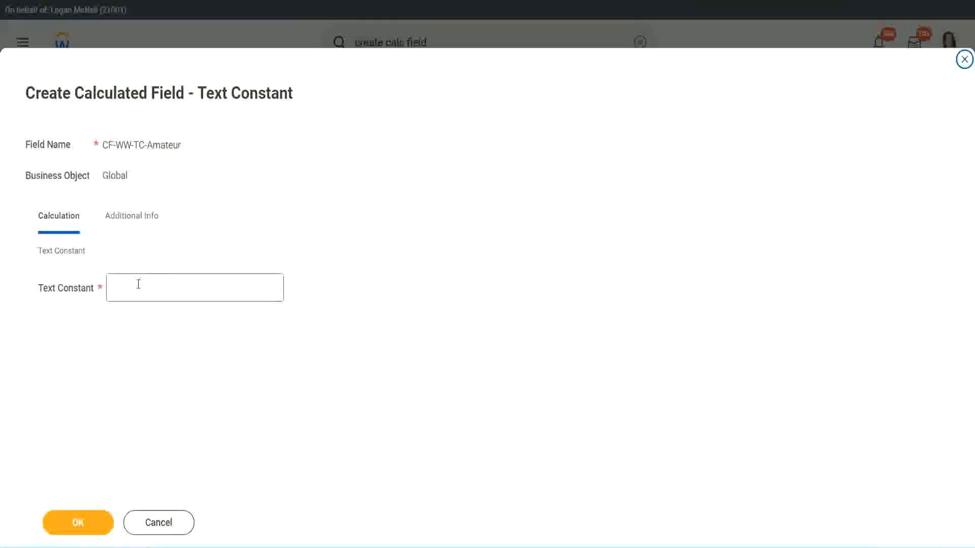
Set the text constant to Amateur and save the field as the first row's return value.
click(159, 286)
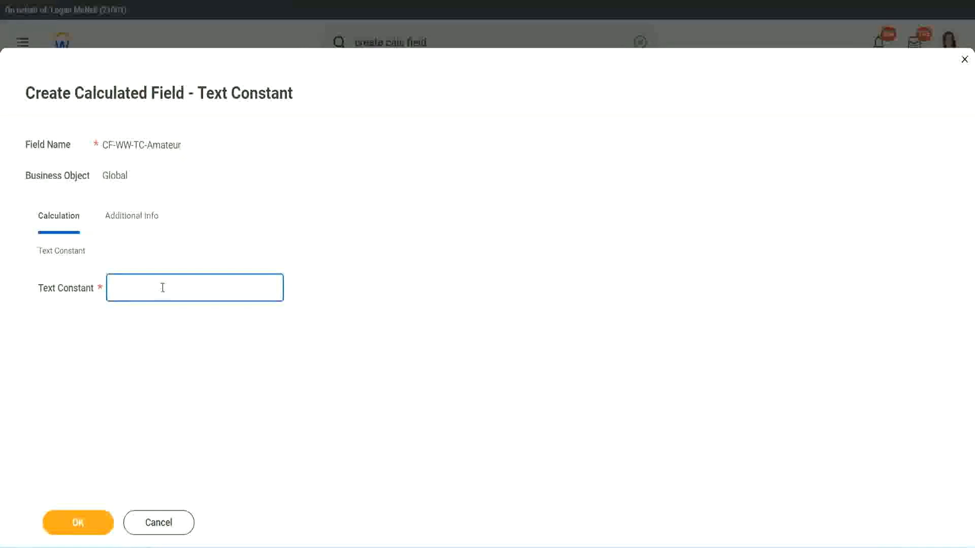
text(Amateur)
click(75, 523)
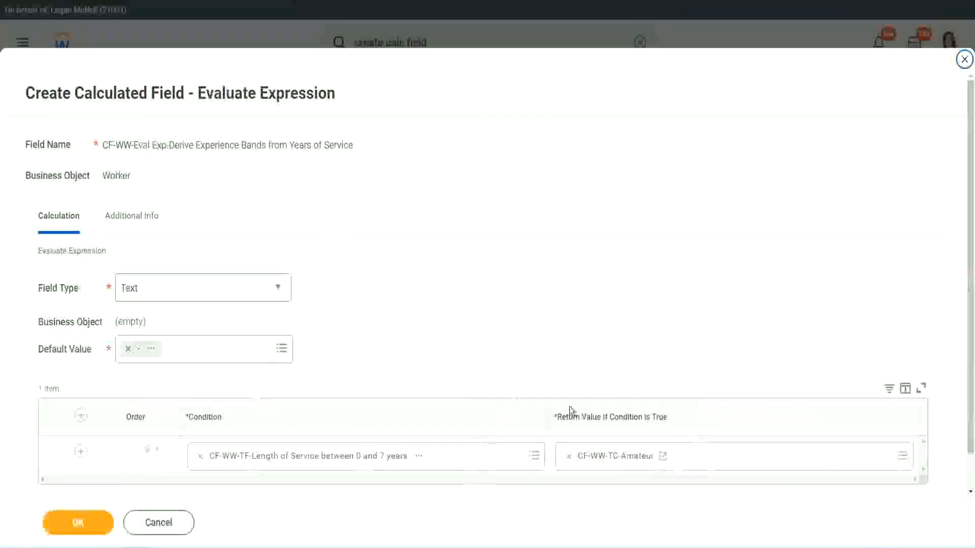
right_click(605, 460)
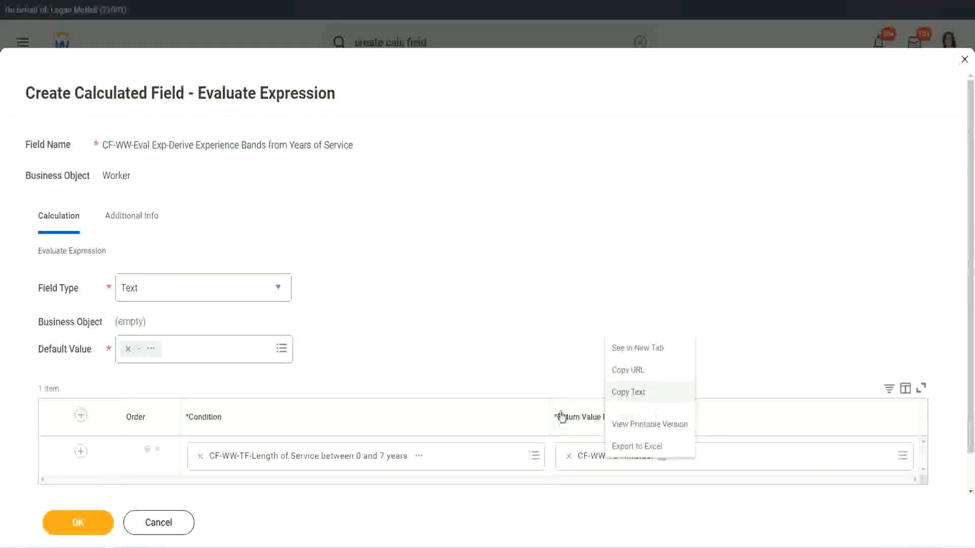
click(605, 462)
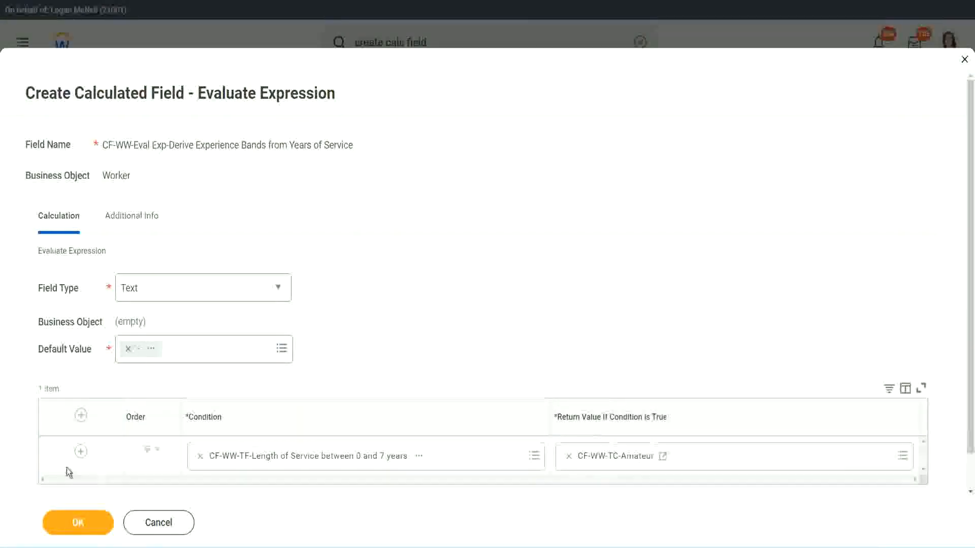
Add three more rows below the first row in the condition table.
click(80, 451)
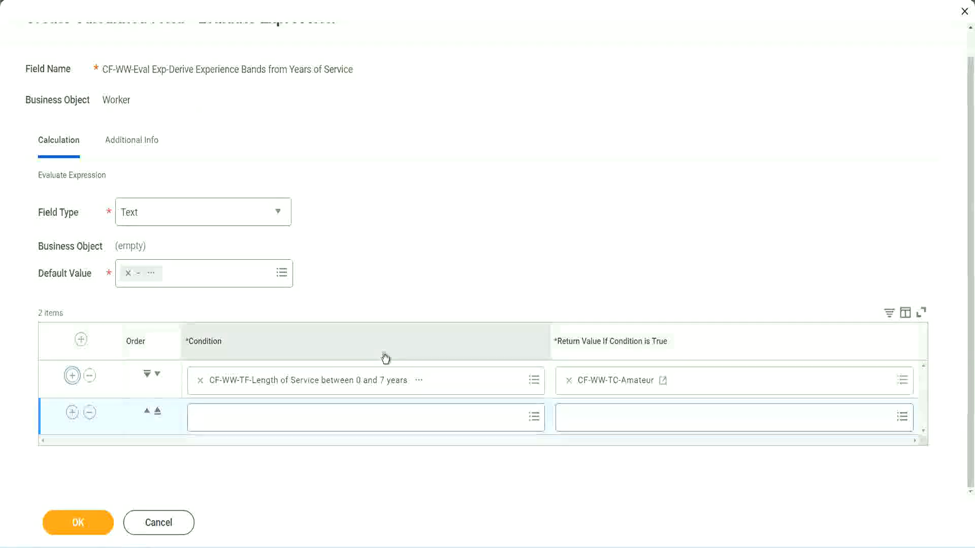
click(71, 413)
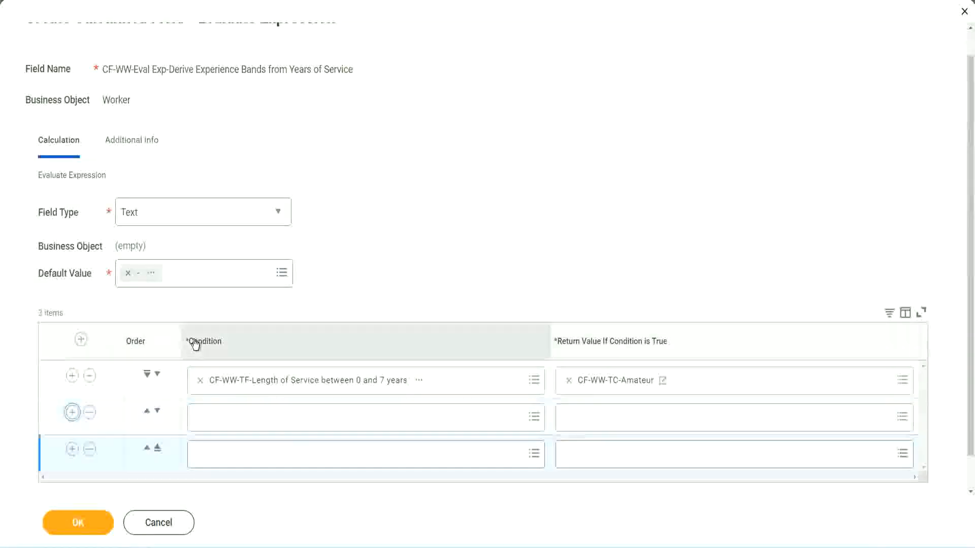
click(72, 413)
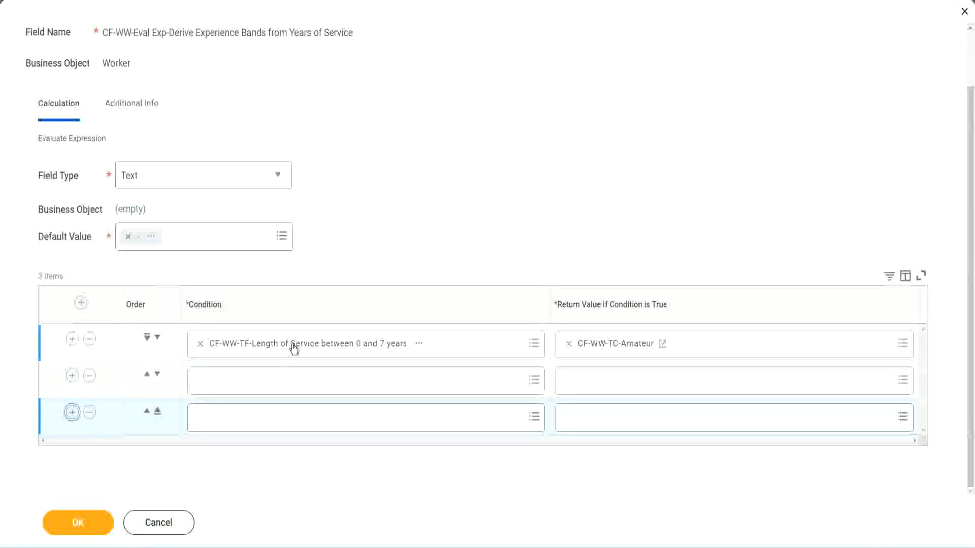
Set the second row's condition to CF-WW-TF-Length of Service between 8 and 15 years.
click(240, 385)
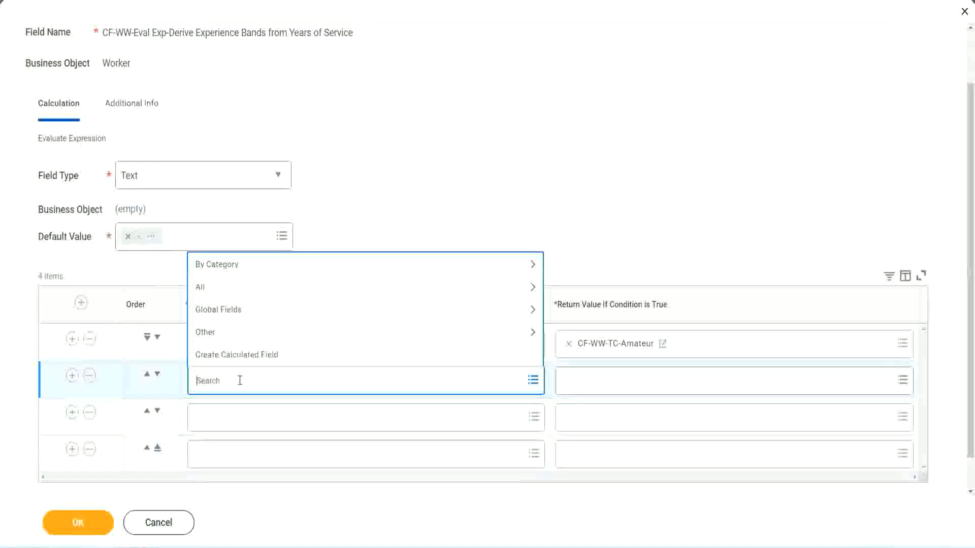
text(cf-ww)
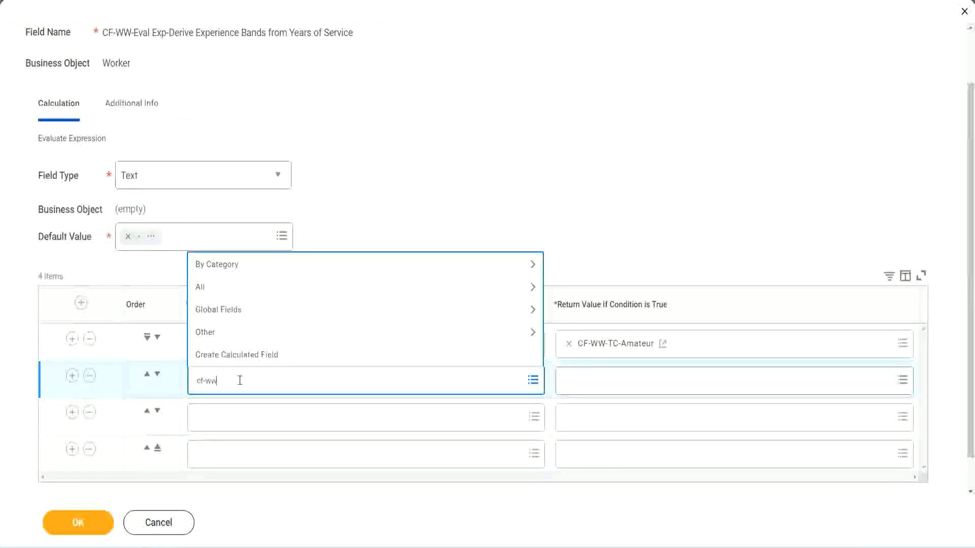
text(-tf)
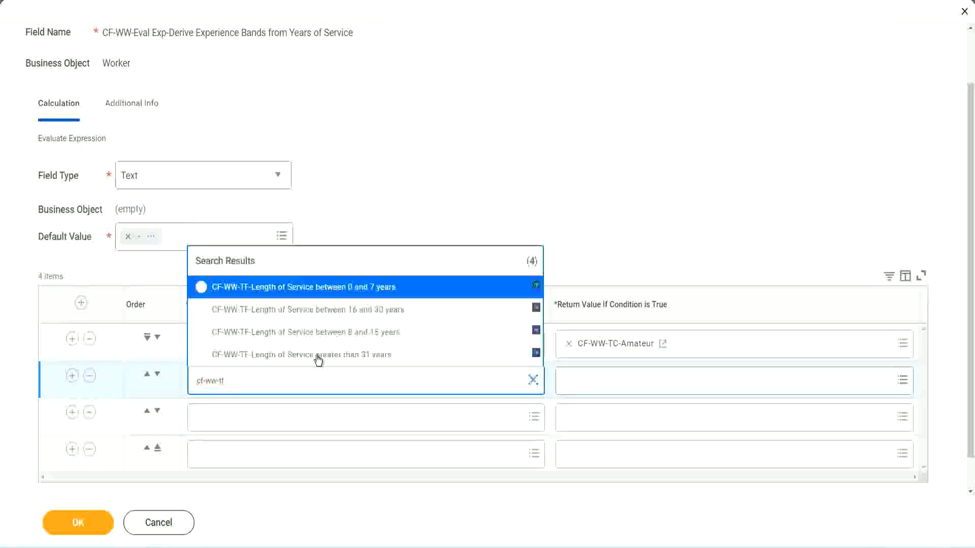
click(374, 334)
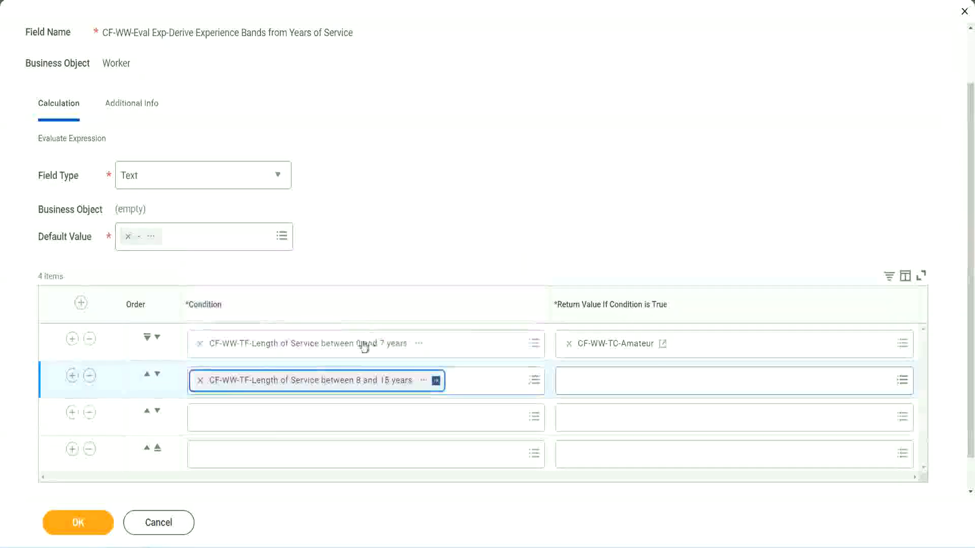
Set the third row's condition to CF-WW-TF-Length of Service between 16 and 30 years.
click(246, 417)
text(cf)
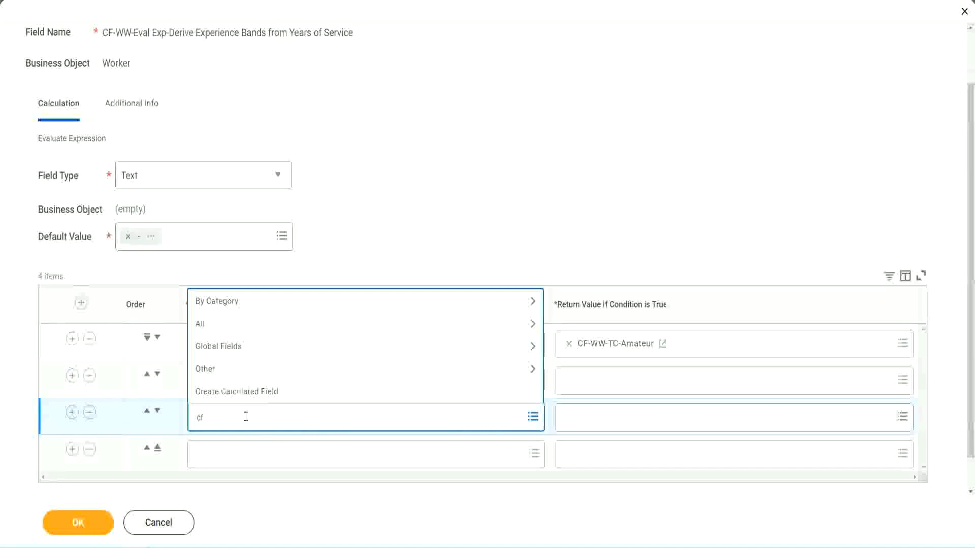
text(-ww-tf)
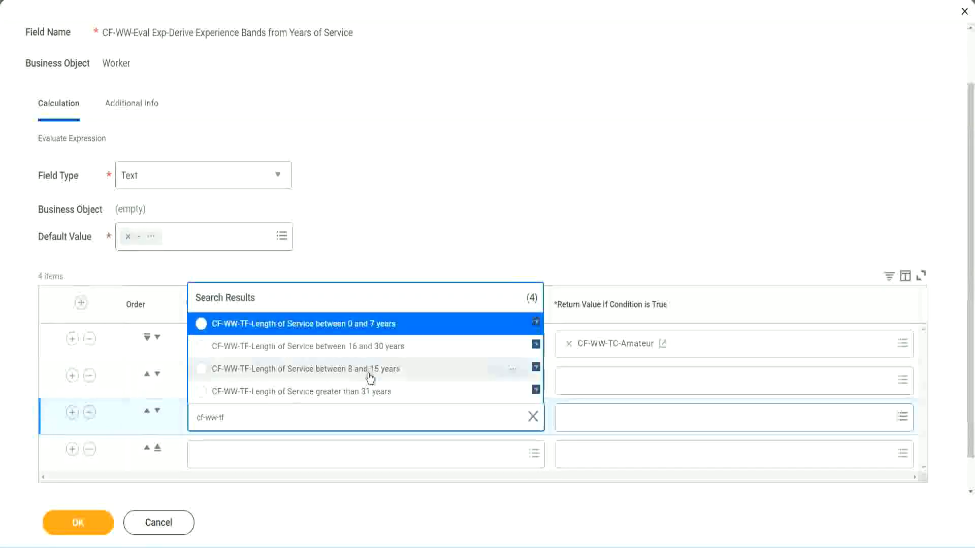
click(391, 350)
Set the fourth row's condition to CF-WW-TF-Length of Service greater than 31 years.
click(229, 455)
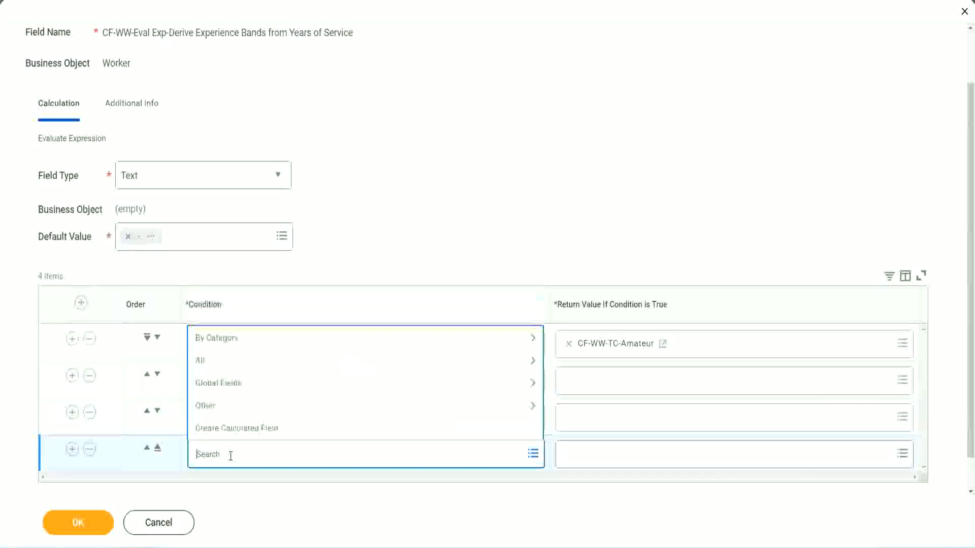
text(cf-ww)
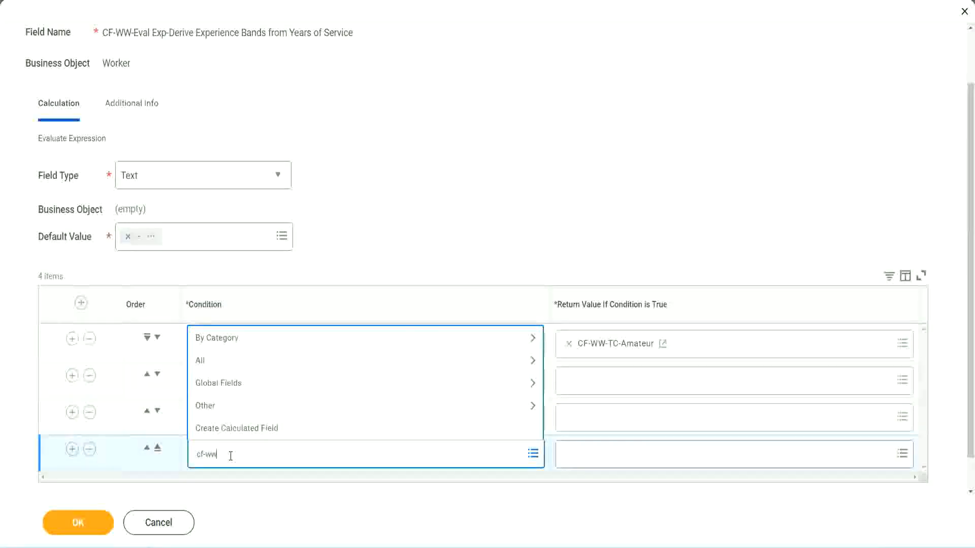
text( tf 31)
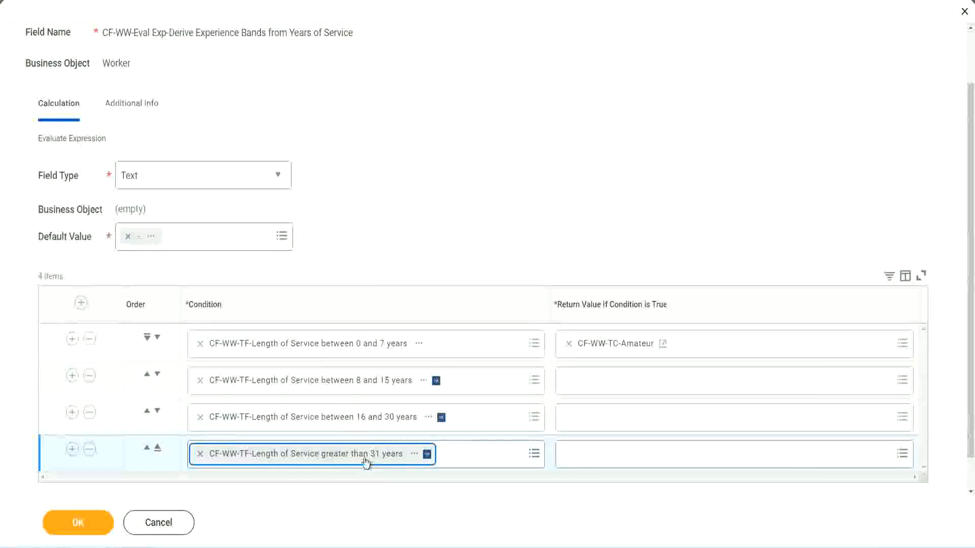
click(437, 210)
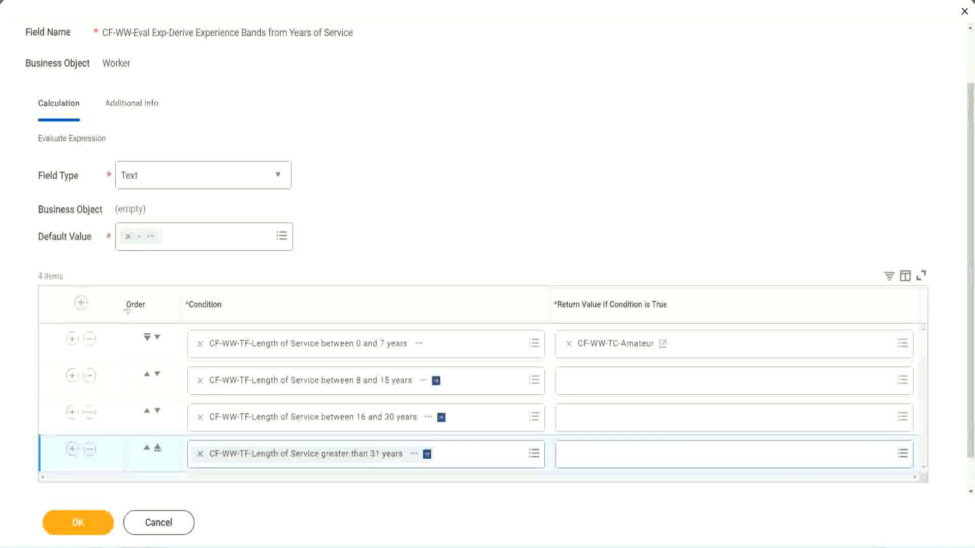
Move the 8 to 15 years condition row up to first place and back down to second.
drag(109, 298, 108, 398)
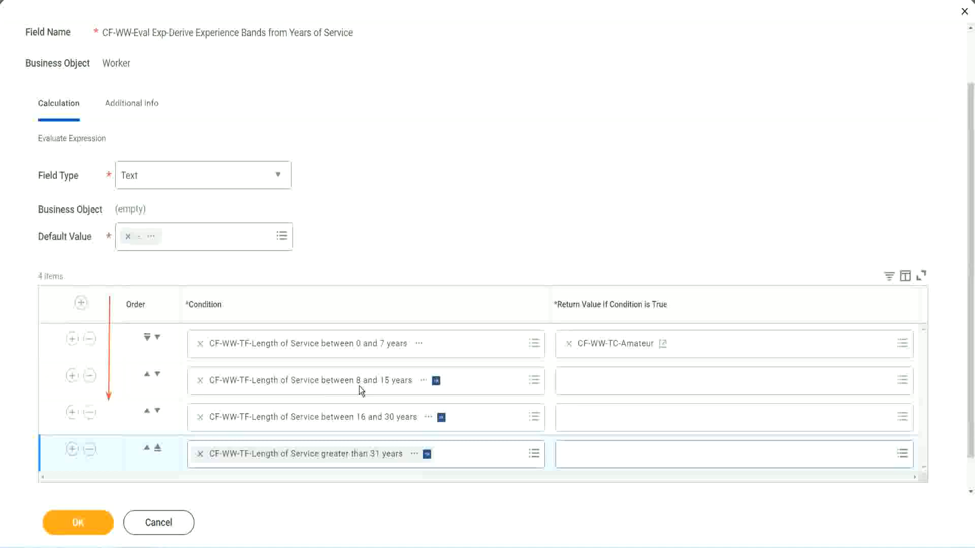
click(148, 376)
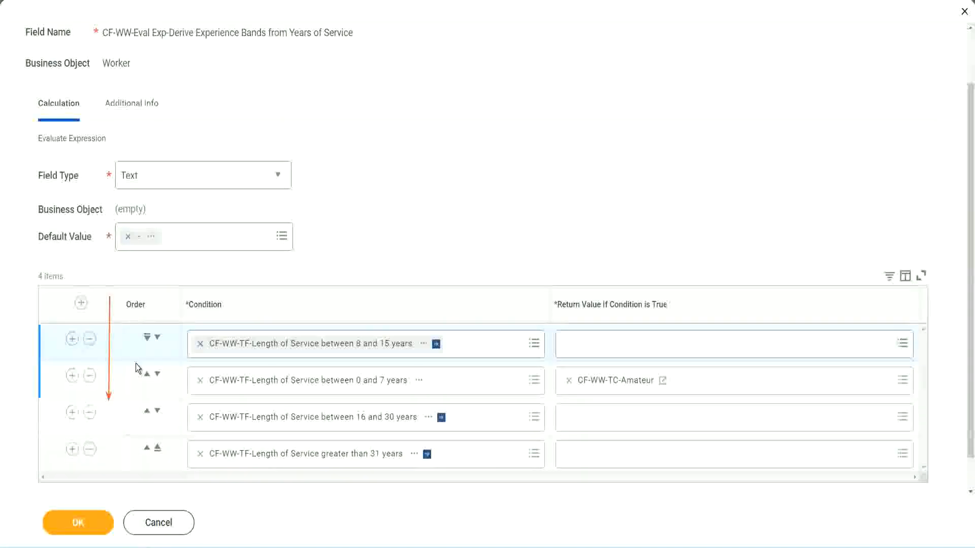
click(157, 337)
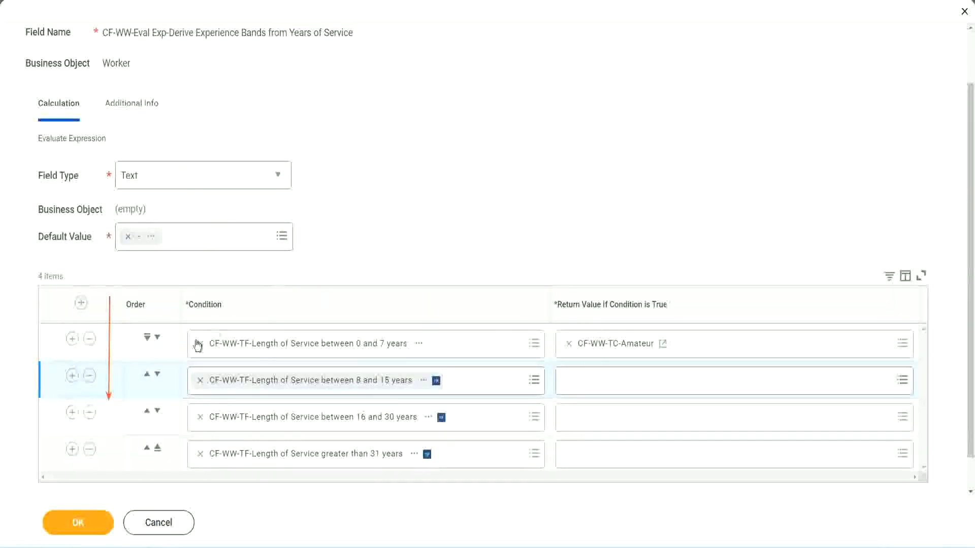
Copy the text of the CF-WW-TC-Amateur return value while temporarily swapping the first two condition rows.
click(147, 375)
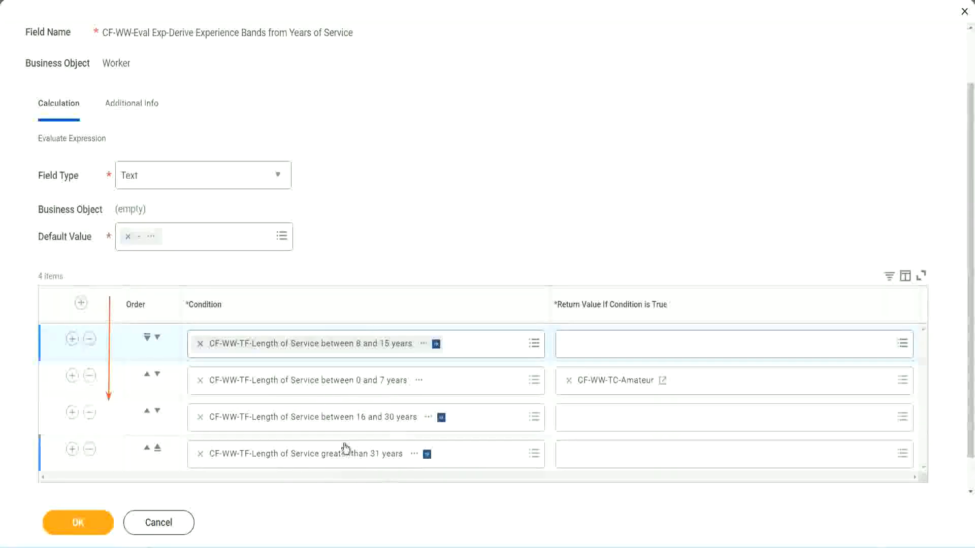
right_click(617, 388)
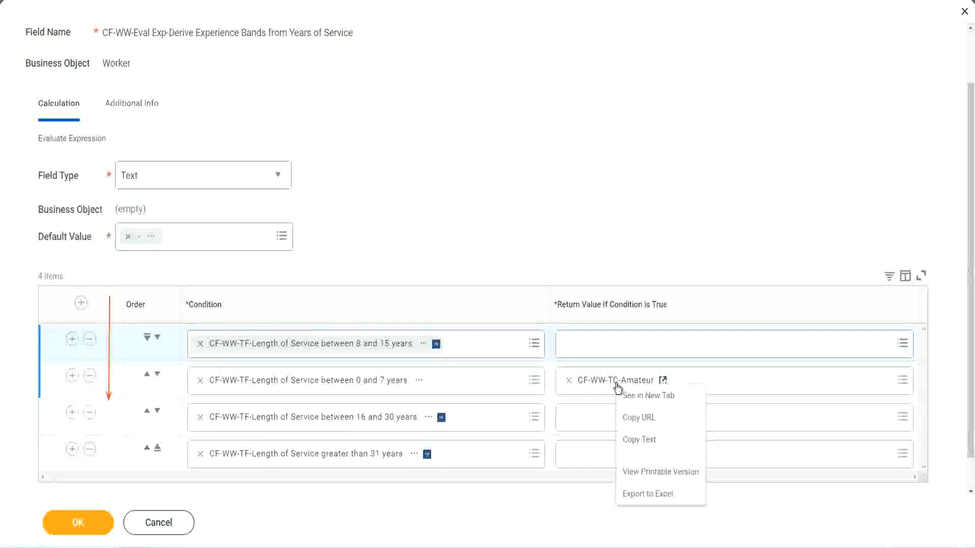
click(639, 440)
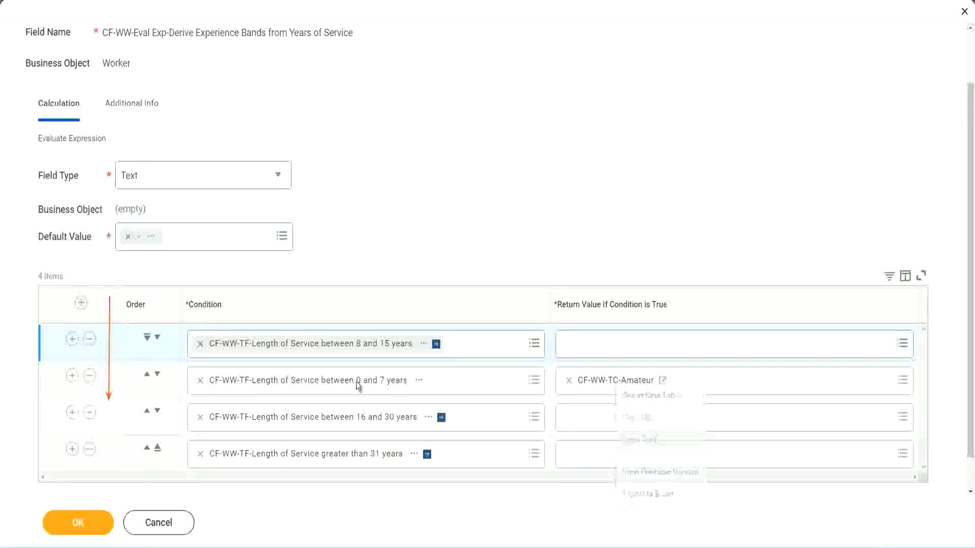
click(158, 338)
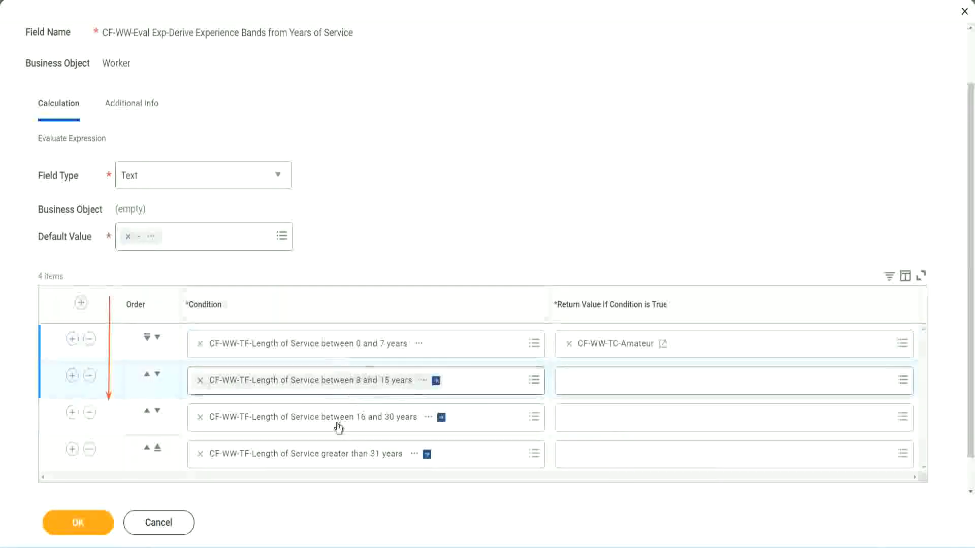
Create a calculated field for the second row's return value, named CF-WW-TC-Experienced, with business object Global and function Text Constant.
click(566, 378)
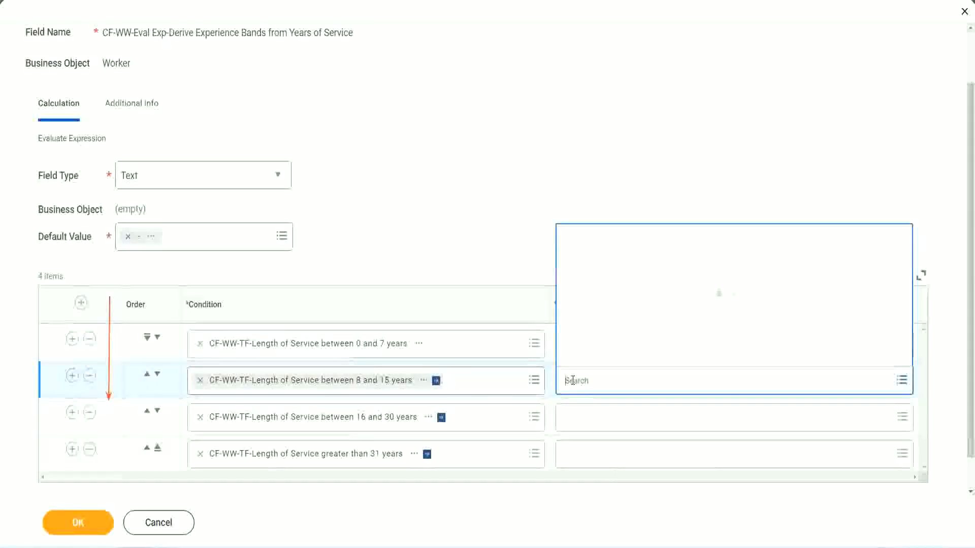
click(605, 357)
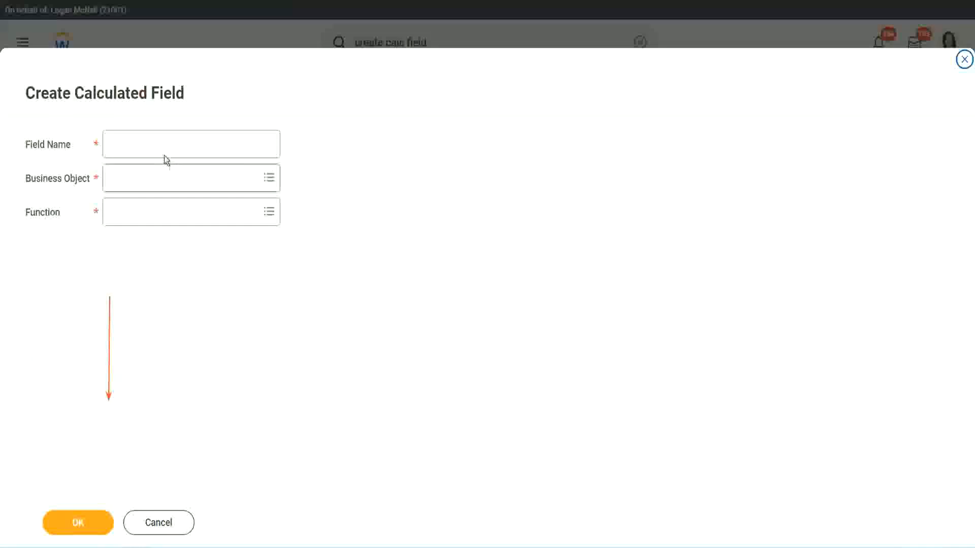
click(156, 144)
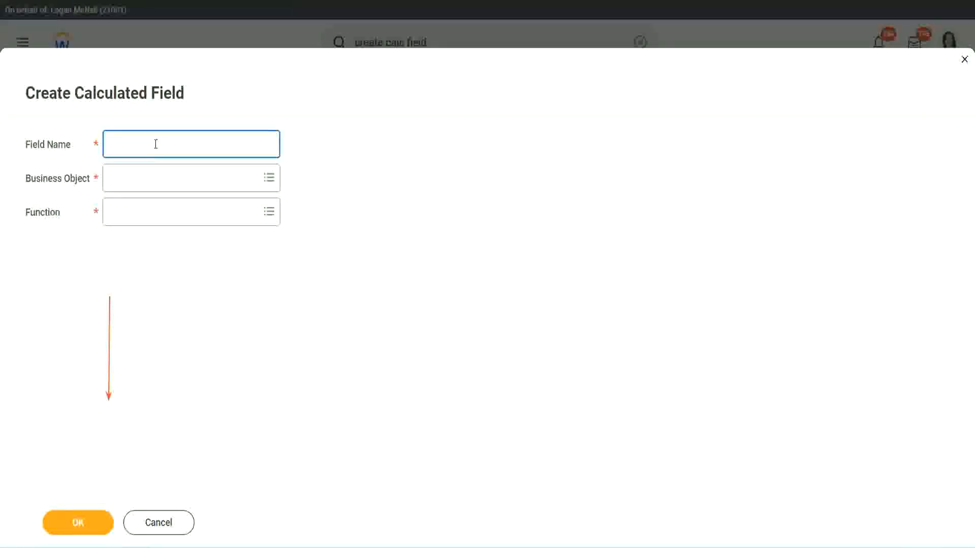
text(CF-WW-TC-Amateur)
double_click(187, 145)
text(Exper)
text(ienced)
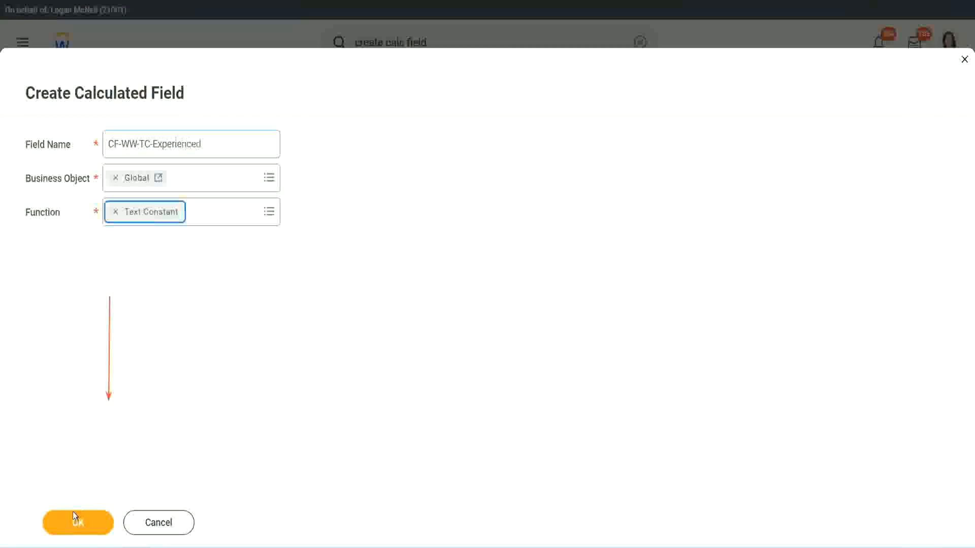
Continue to the field's definition, set the text constant to Experienced, and save it as the second row's return value.
click(76, 522)
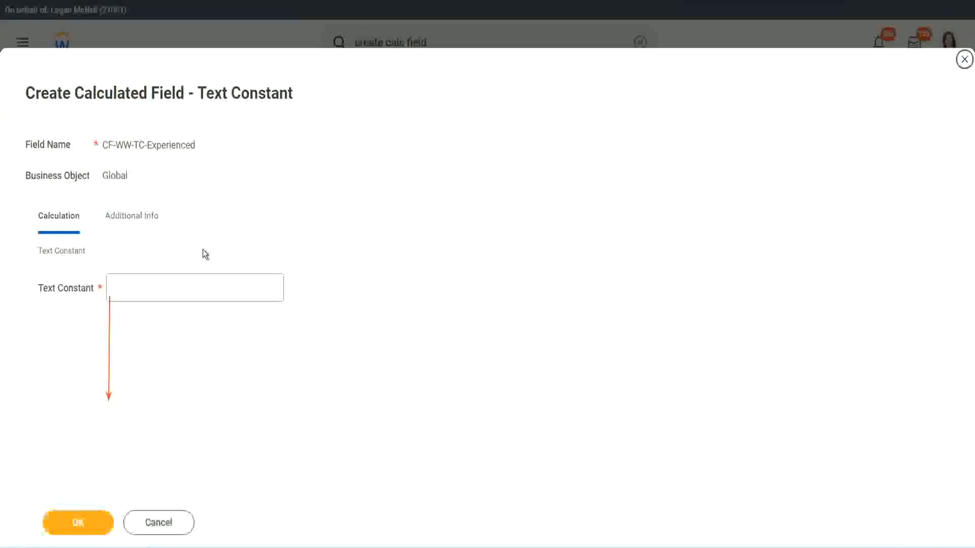
click(148, 288)
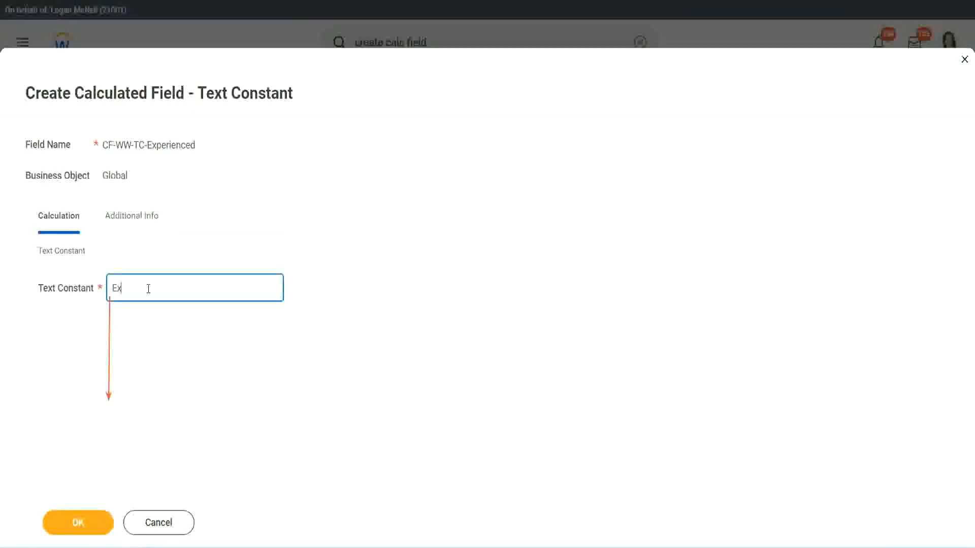
click(81, 523)
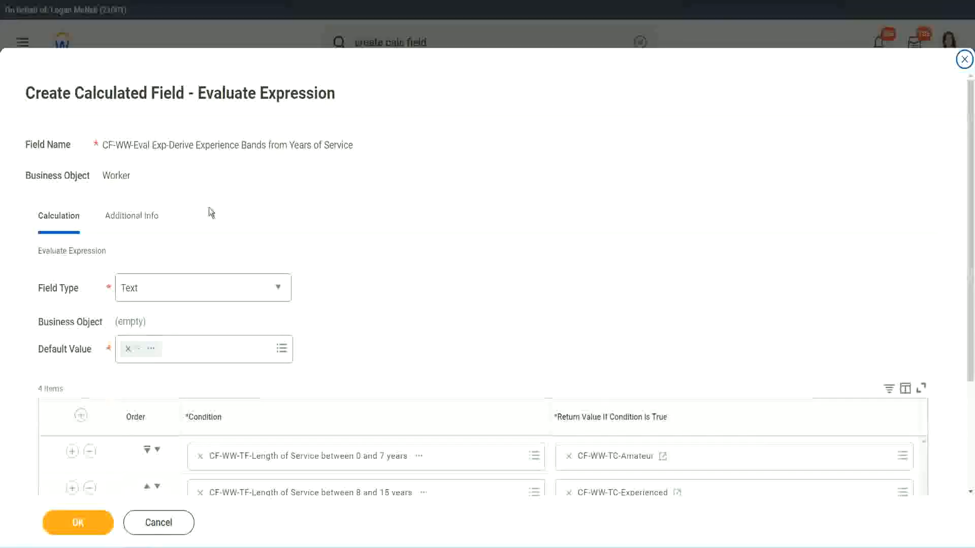
Start a new calculated field for the third row's return value, using the copied name CF-WW-TC-Amateur as a base.
scroll(448, 261, down, 3)
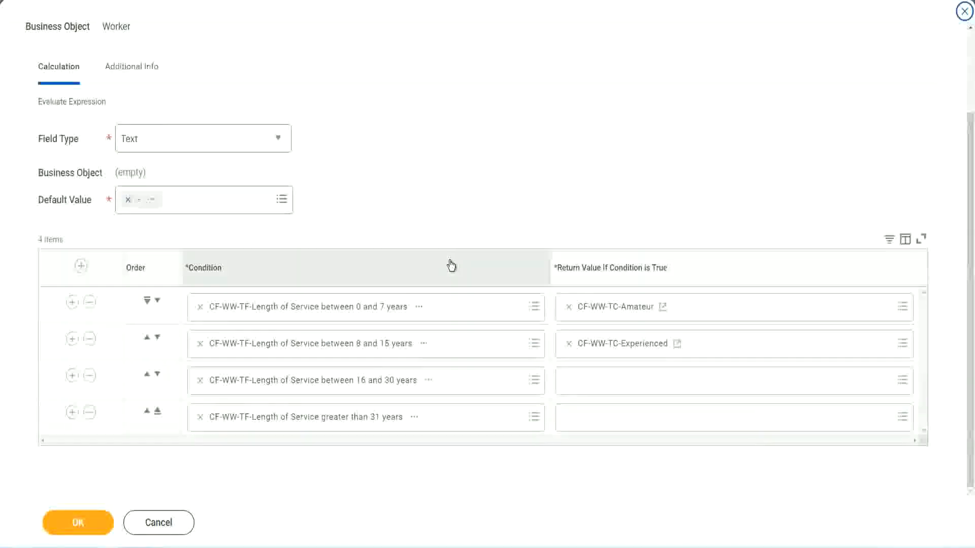
click(607, 386)
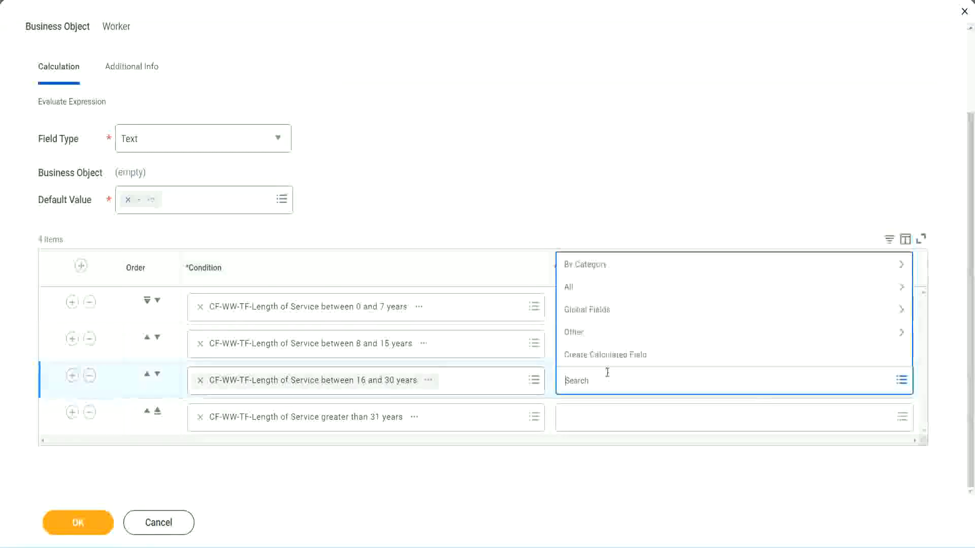
click(609, 352)
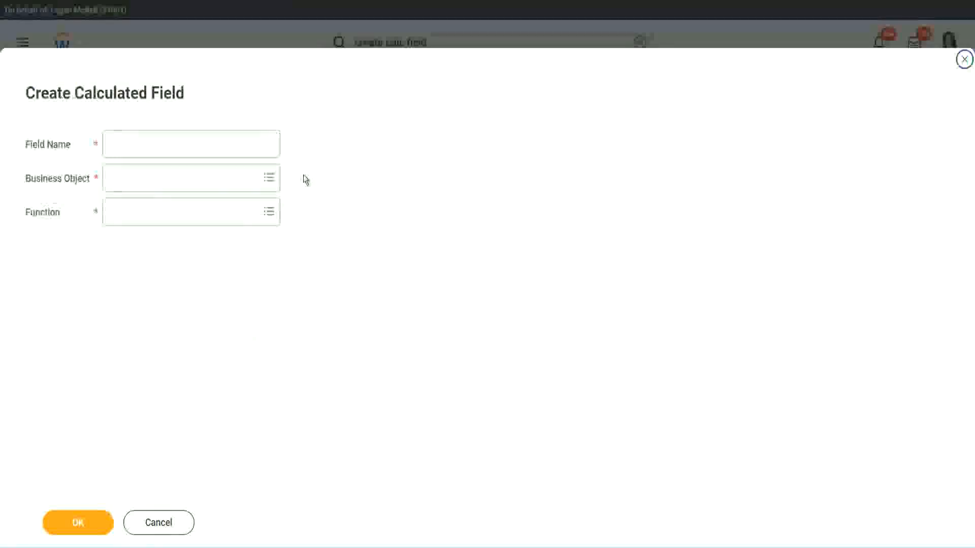
click(207, 146)
text(CF-WW-TC-Amateur)
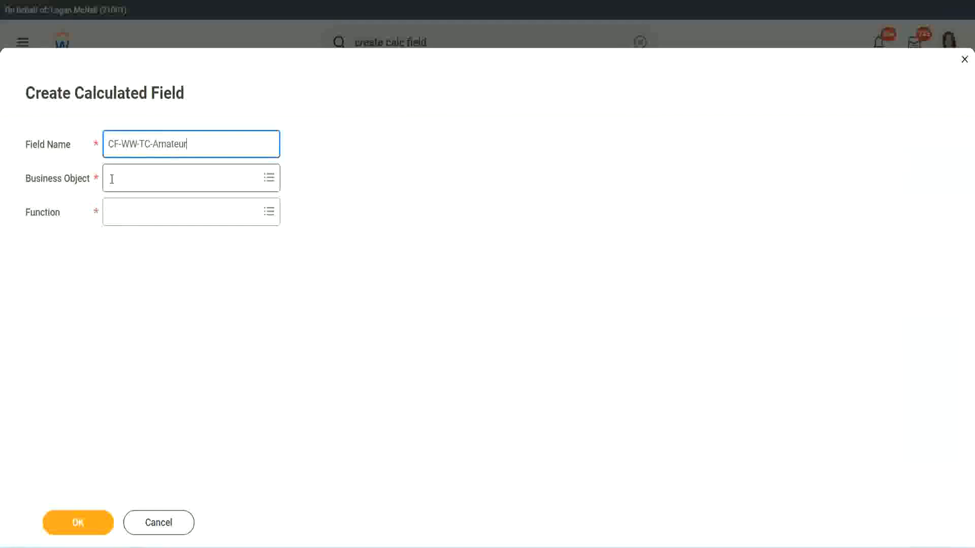
Set the new field's business object to Global and change its name to CF-WW-TC-Senior.
click(112, 179)
text(global)
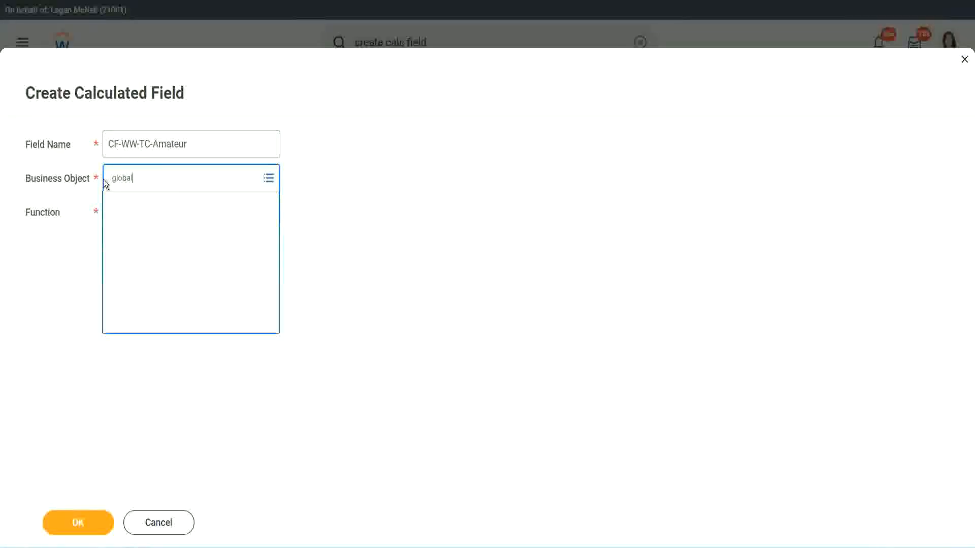
key(Return)
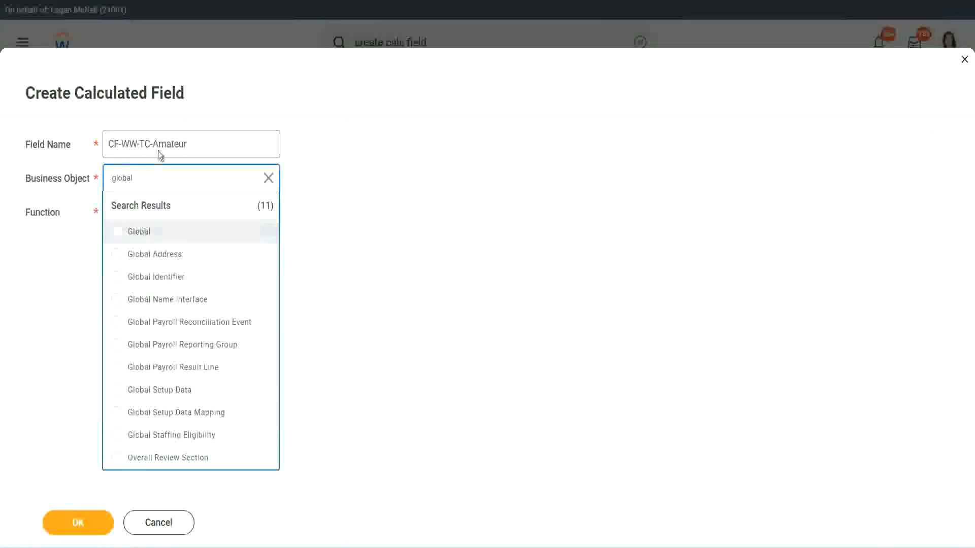
key(Return)
double_click(163, 144)
text(S)
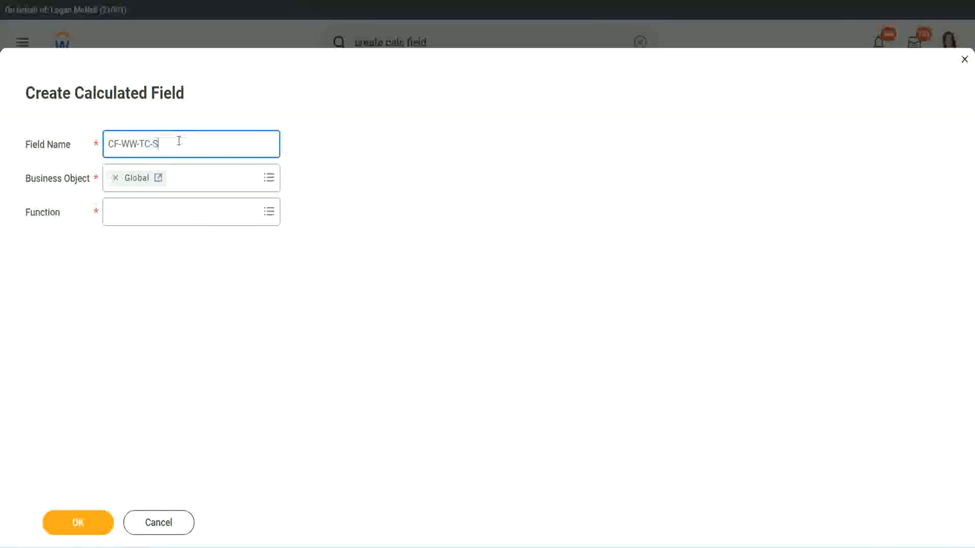
text(enior)
Choose the Text Constant function and save the field with Senior as its text constant for the third row.
click(155, 221)
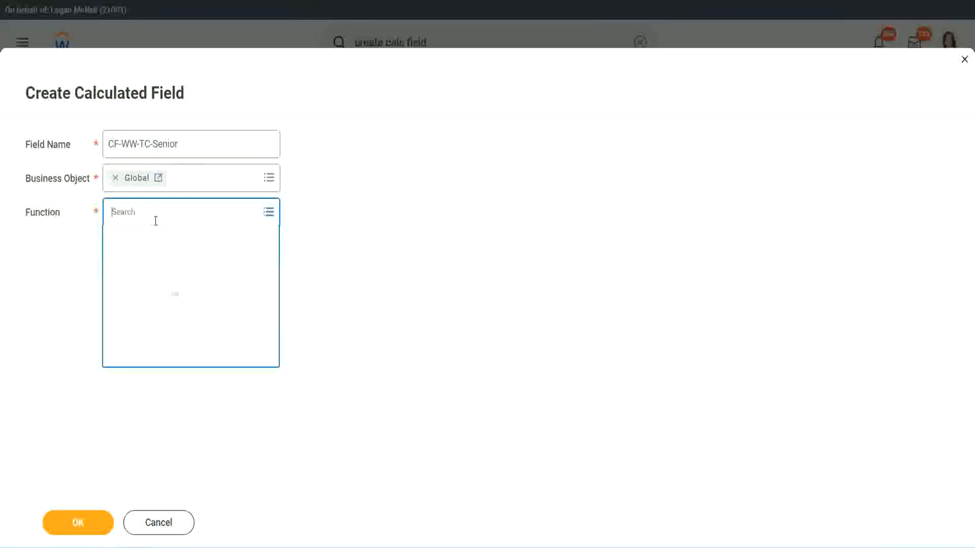
text(tc)
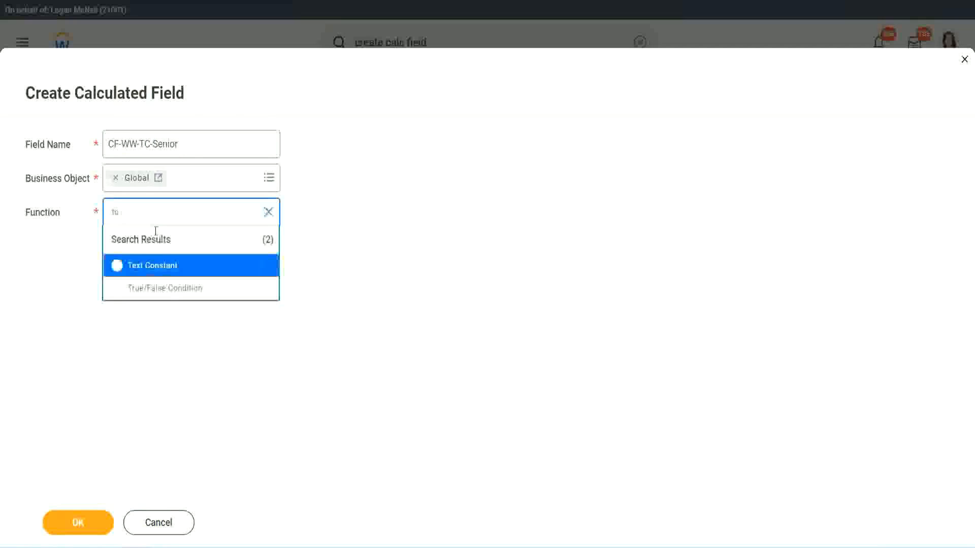
click(150, 265)
click(86, 527)
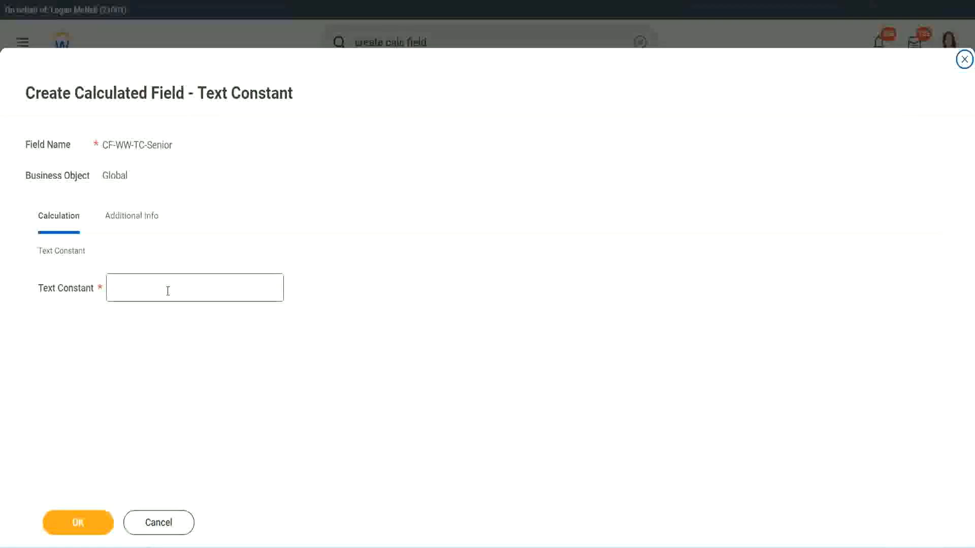
click(165, 284)
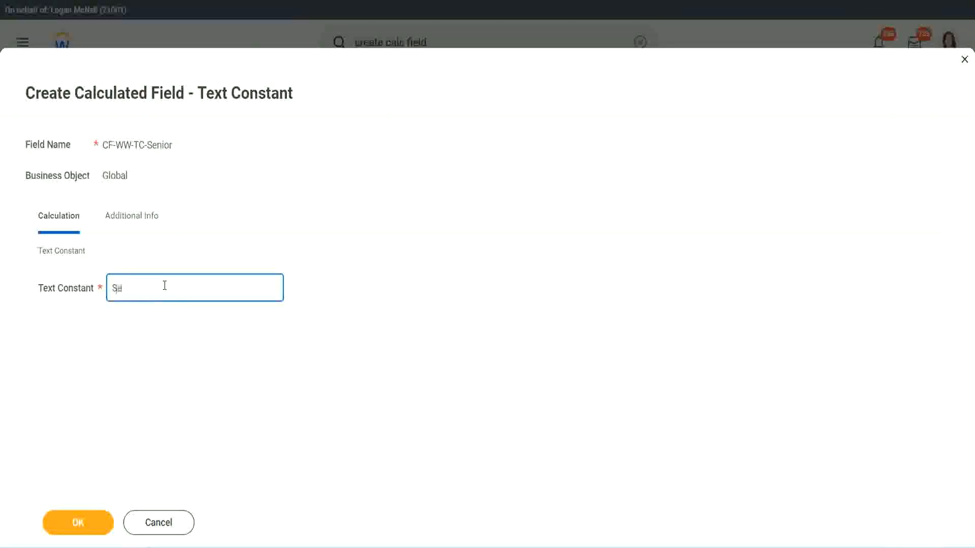
click(97, 515)
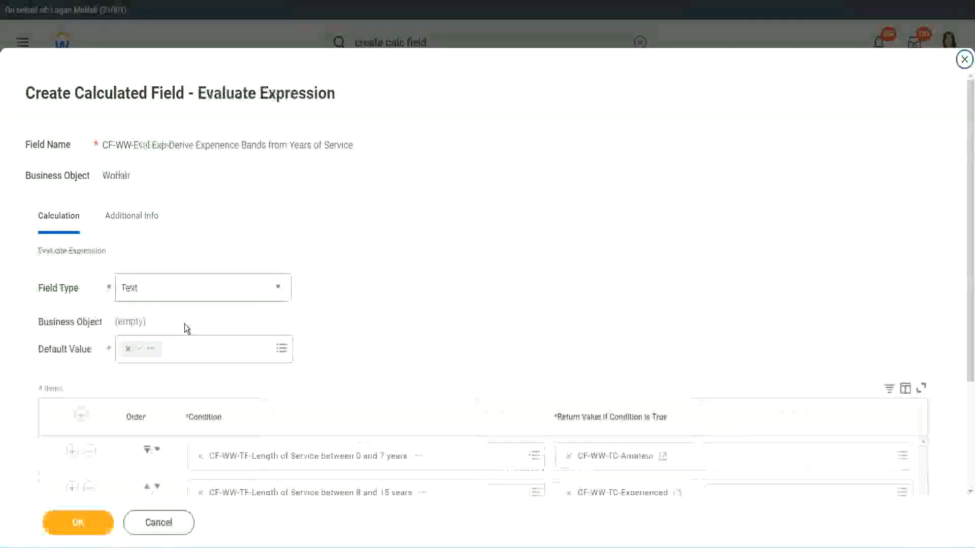
Copy the name CF-WW-TC-Senior and start a new calculated field for the fourth row's return value.
scroll(705, 365, down, 3)
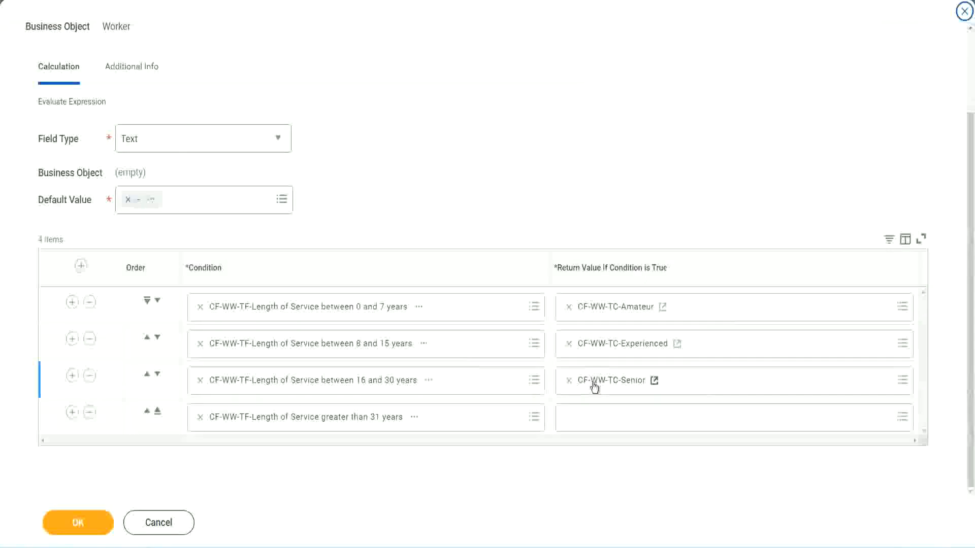
right_click(592, 383)
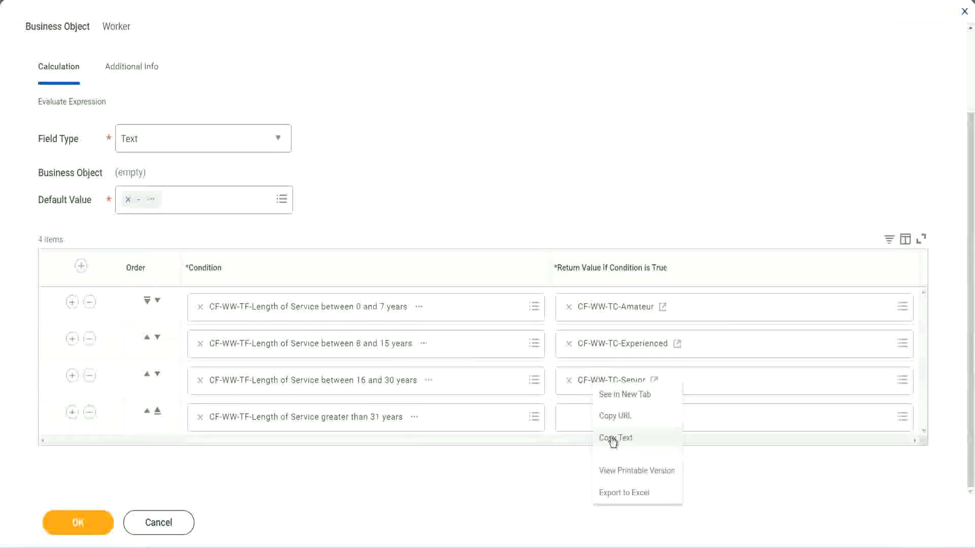
click(615, 436)
click(593, 418)
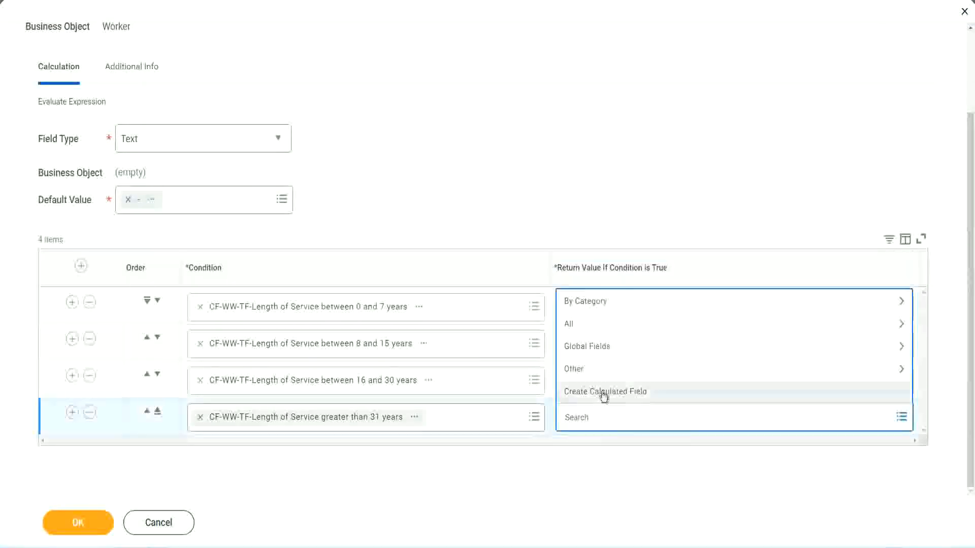
click(603, 396)
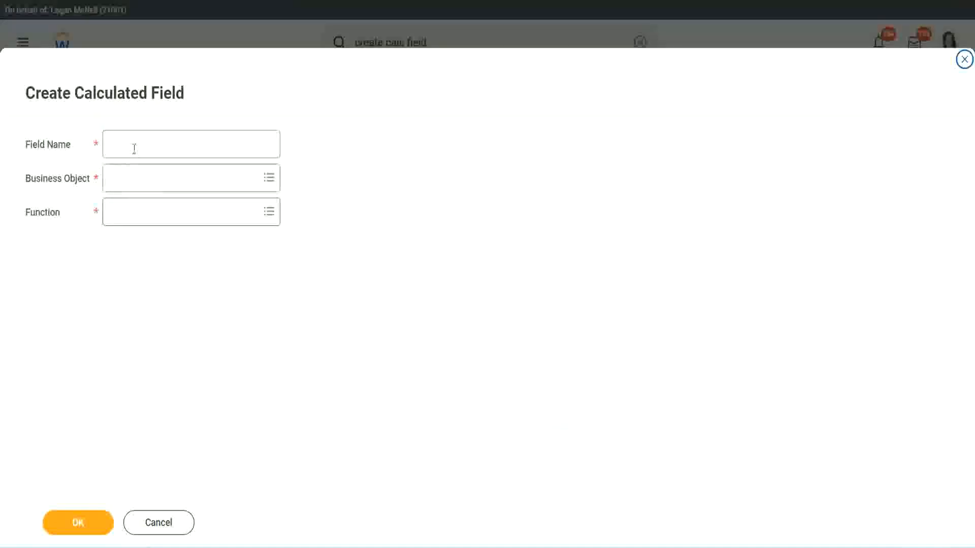
Name the new field CF-WW-TC-Legend, based on the copied name, and set its business object to Global.
click(134, 148)
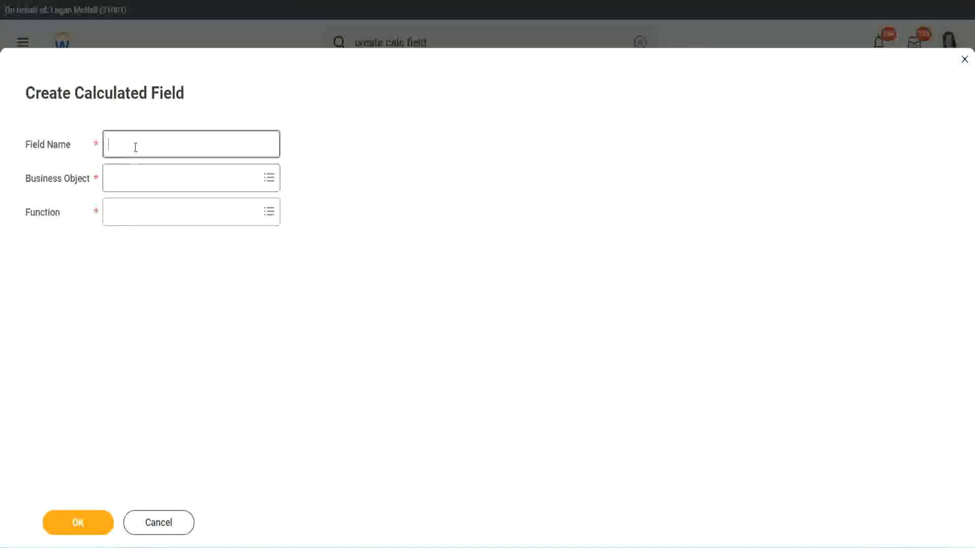
key(ctrl+v)
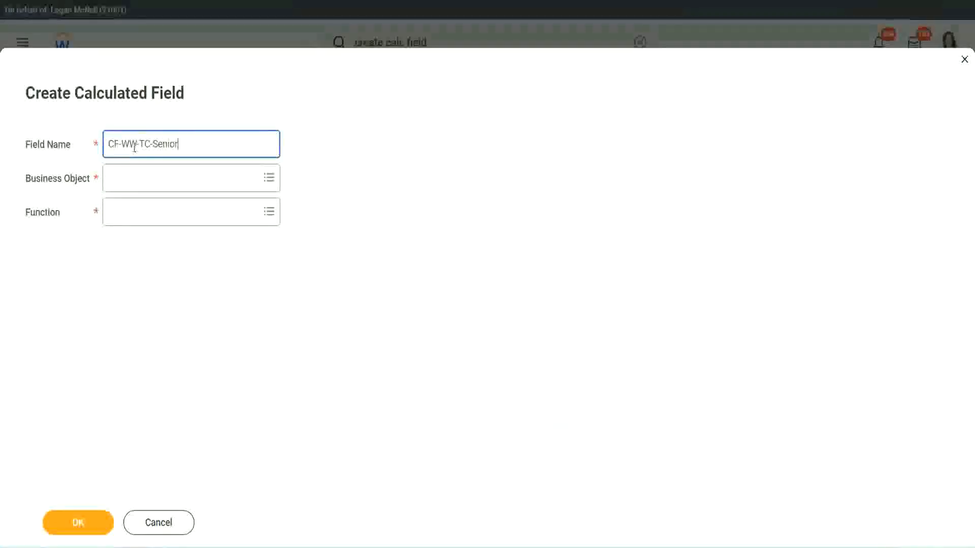
key(ctrl+shift+Left)
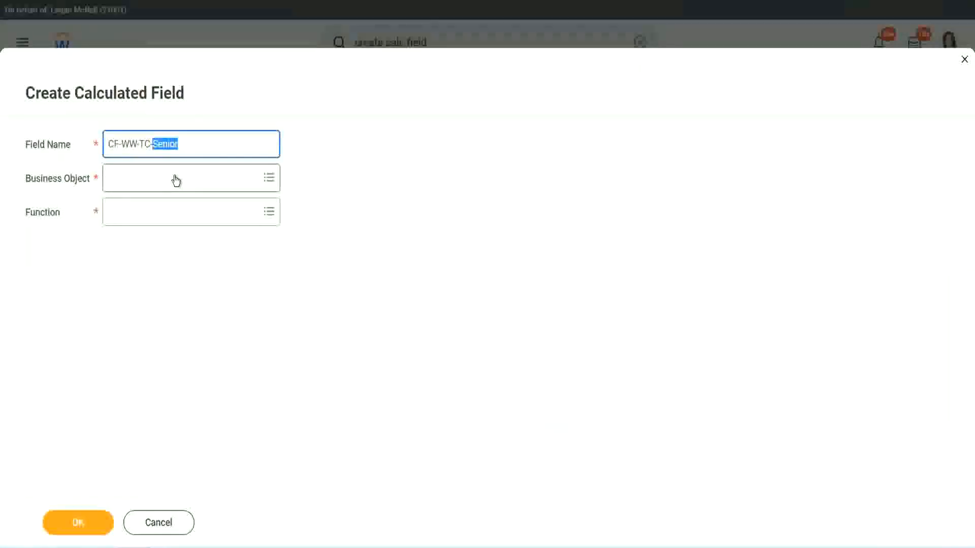
text(Legend)
click(137, 185)
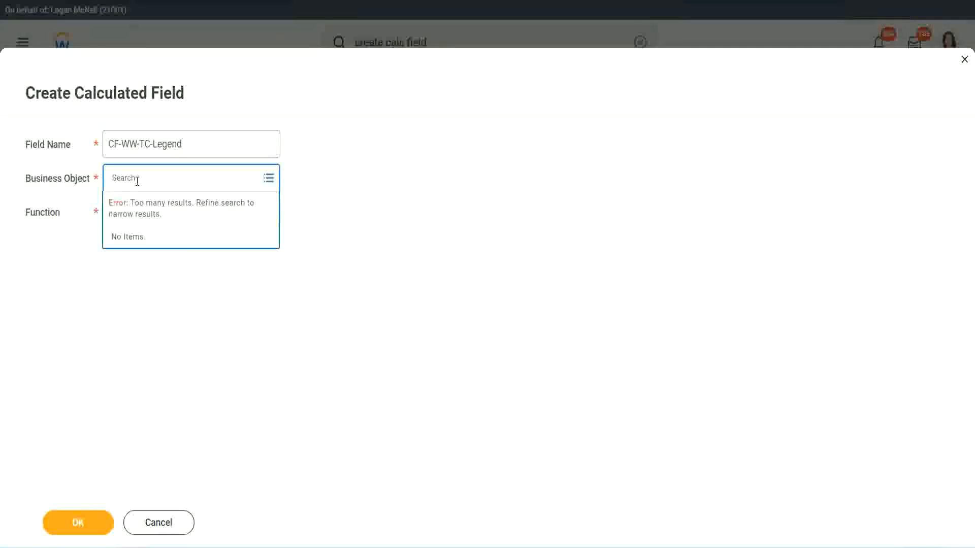
text(glo)
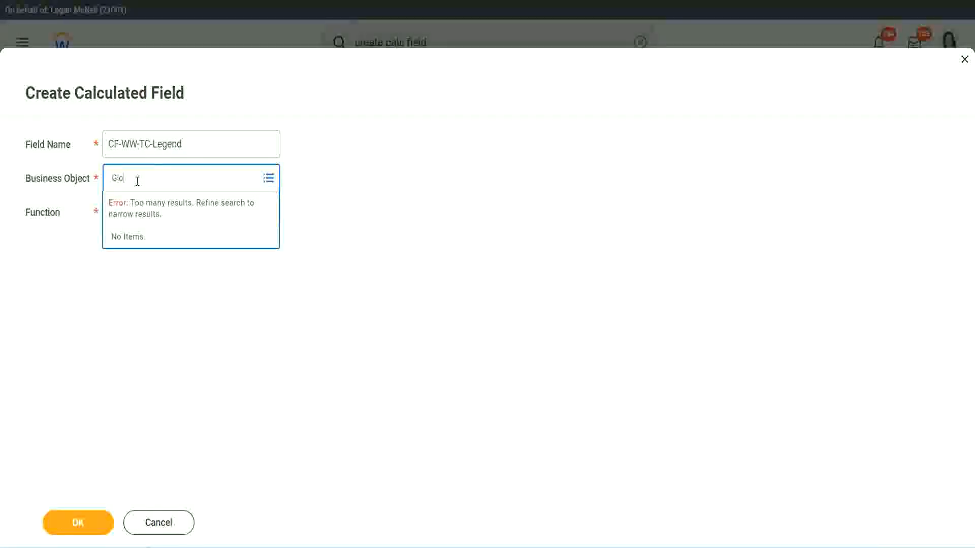
text(bal)
key(Return)
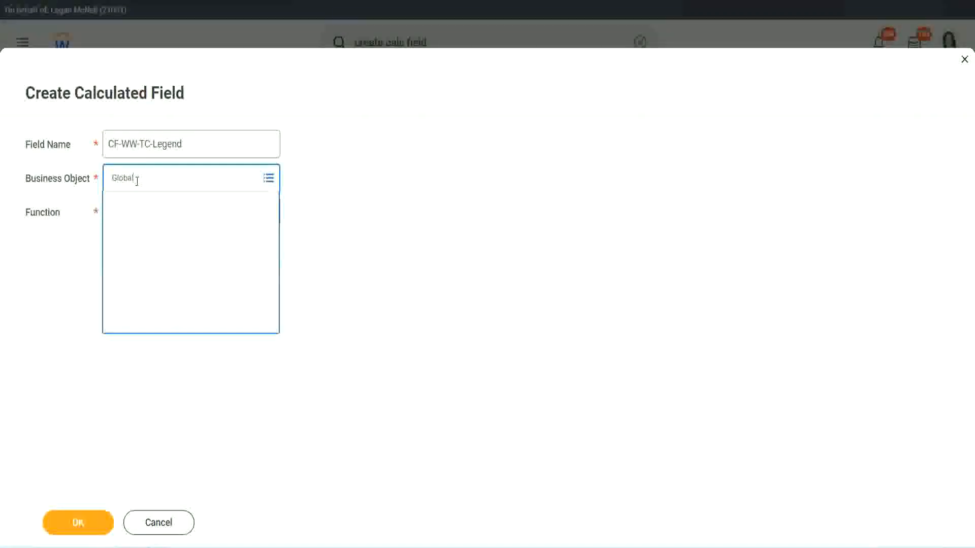
click(144, 233)
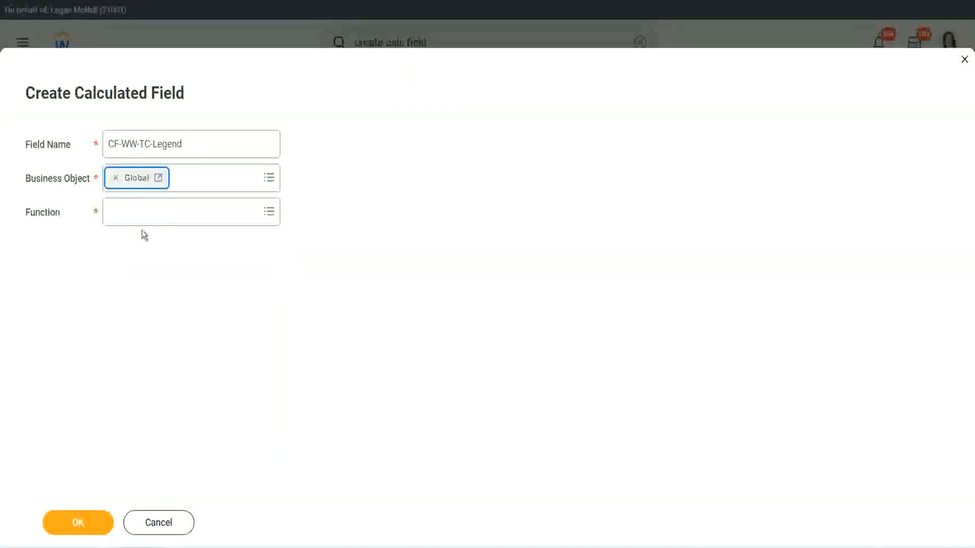
Choose the Text Constant function and save the field with Legend as its text constant for the fourth row.
click(140, 213)
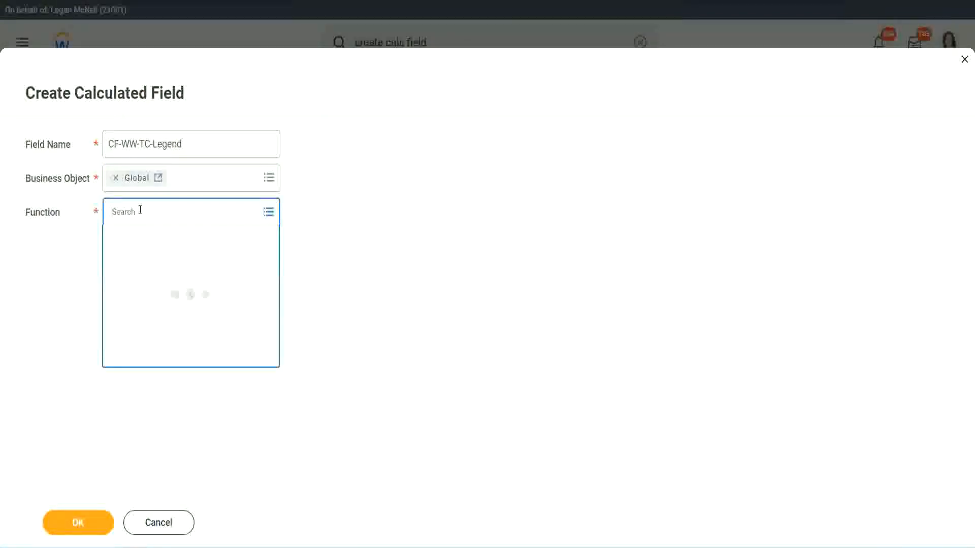
text(tc)
key(Return)
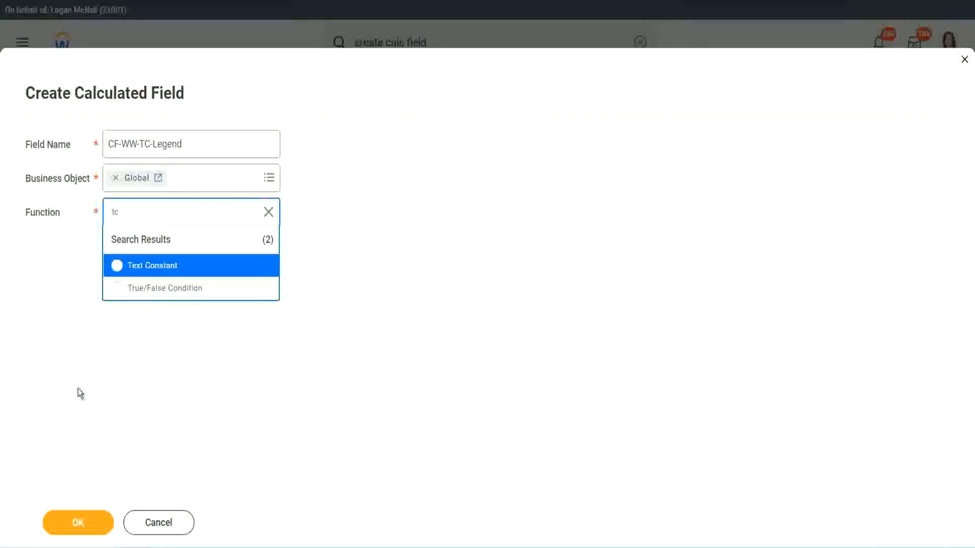
click(182, 266)
click(57, 523)
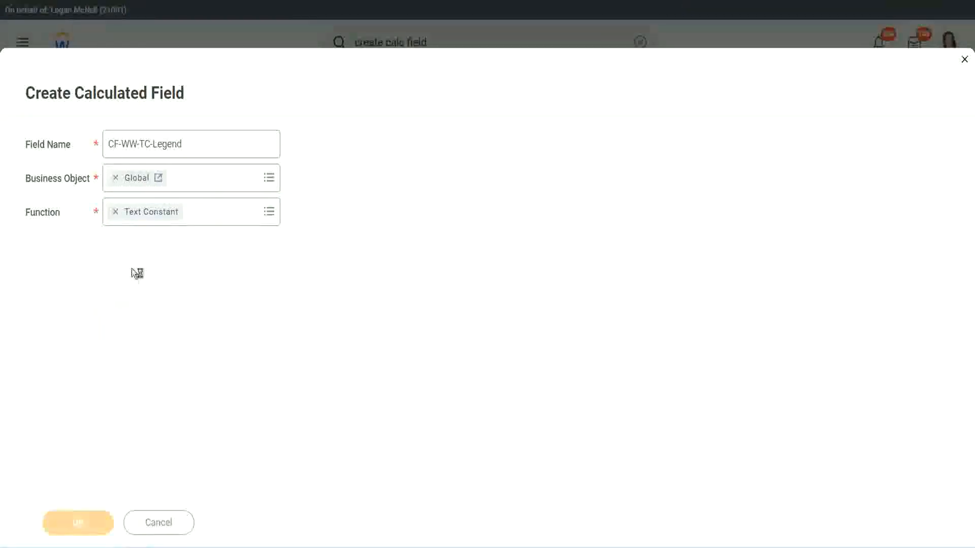
click(126, 288)
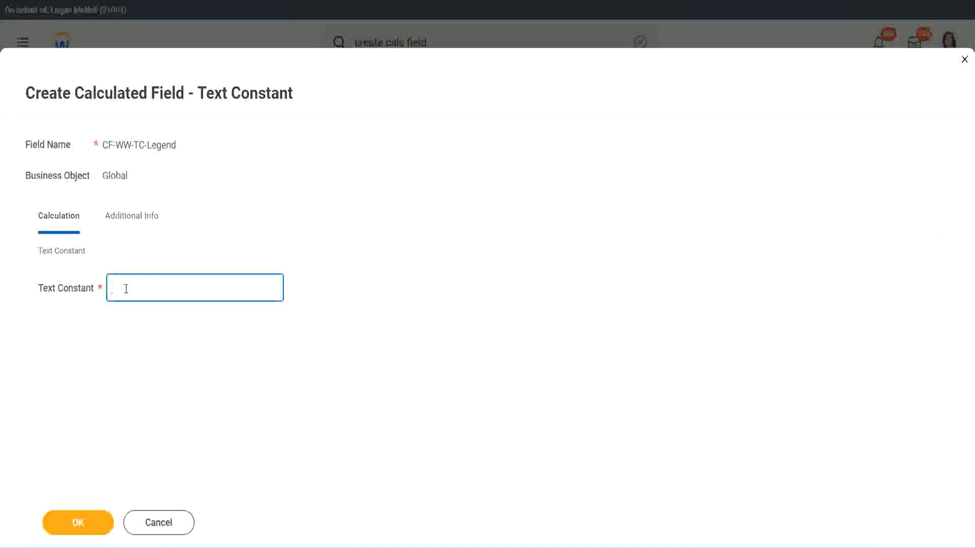
text(Legend)
click(82, 526)
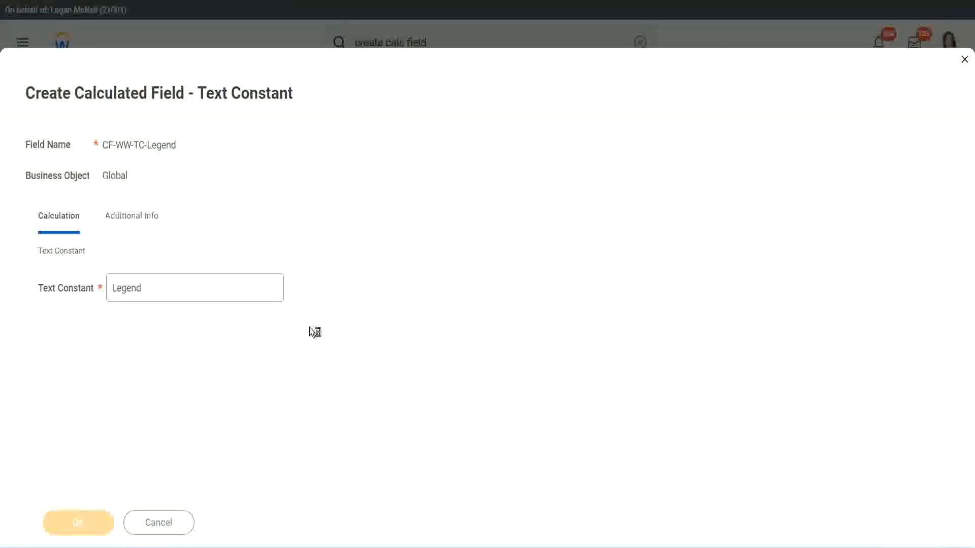
Review the field type, conditions and return values of the Evaluate Expression field, and save it.
scroll(516, 273, down, 3)
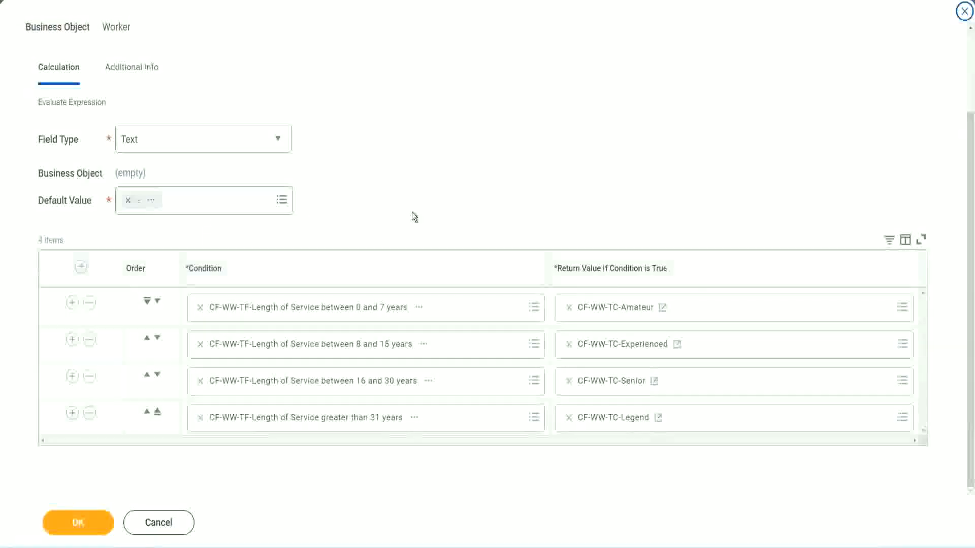
scroll(413, 204, up, 2)
scroll(413, 205, up, 1)
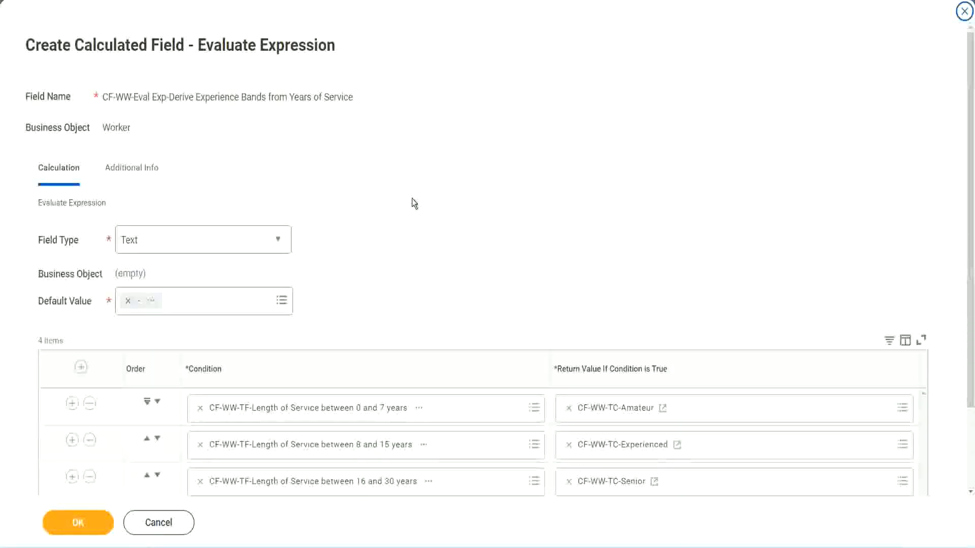
scroll(412, 203, down, 2)
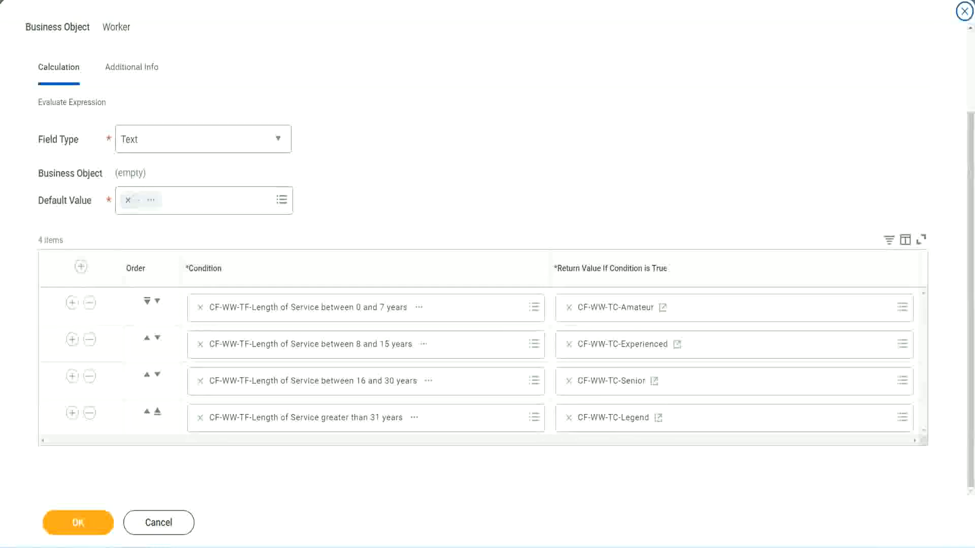
drag(625, 143, 632, 246)
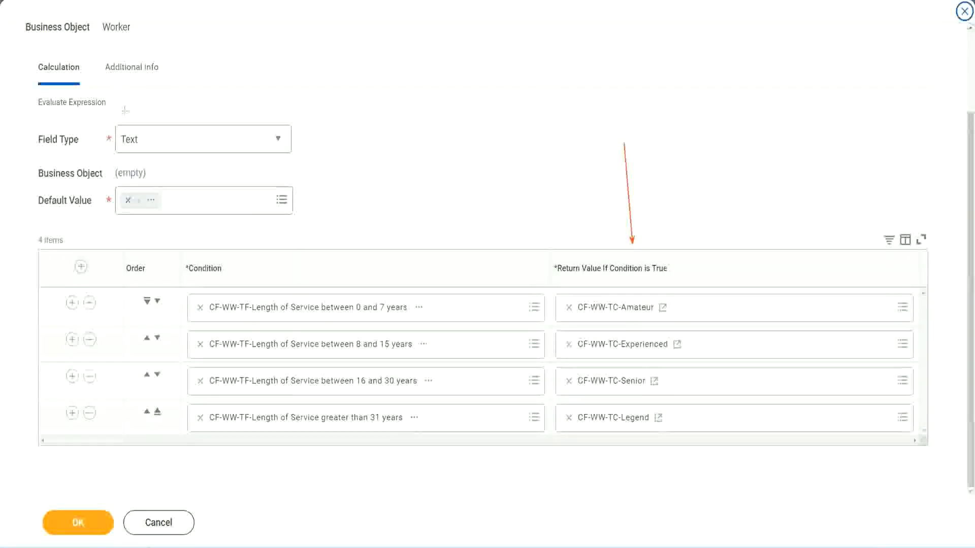
drag(121, 87, 124, 122)
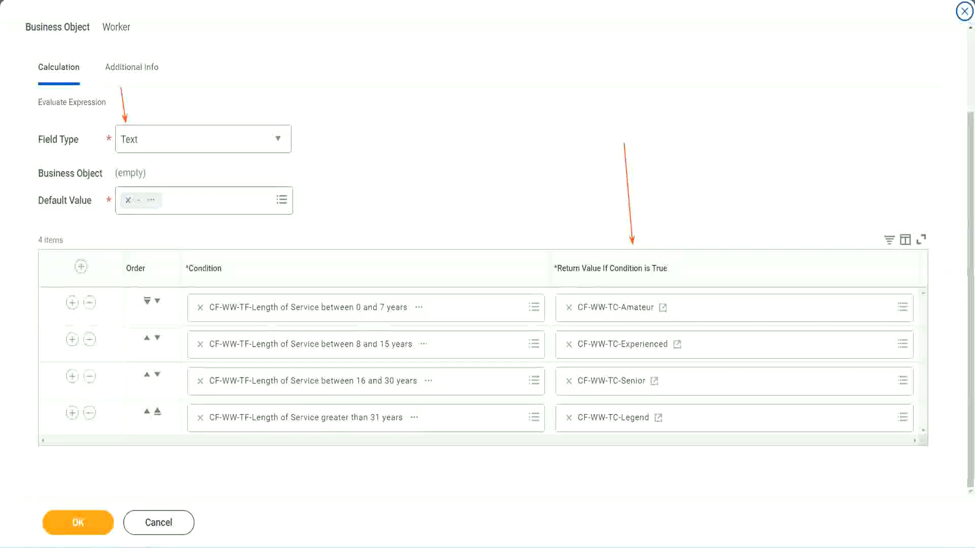
click(84, 519)
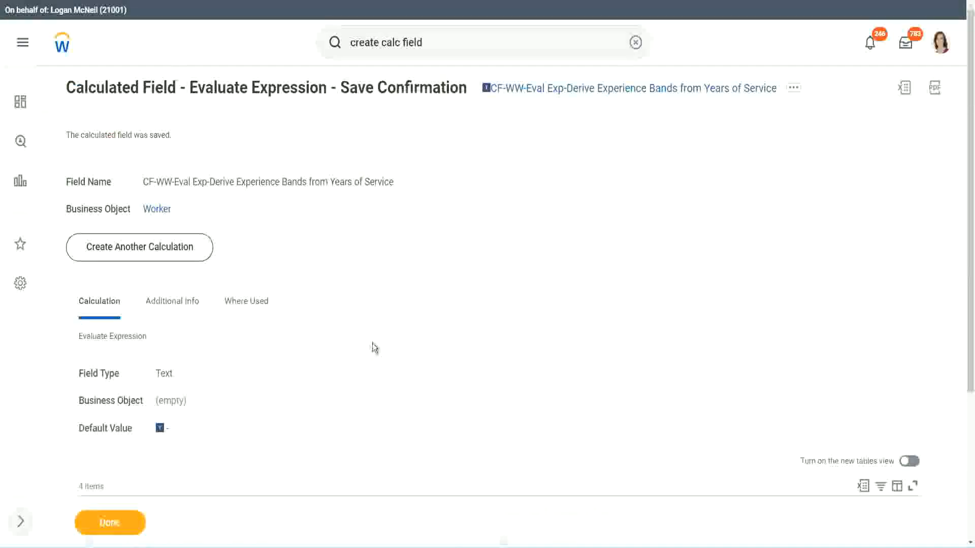
Check the saved field's condition table, copy the calculated field's name and finish the save confirmation.
scroll(372, 342, down, 4)
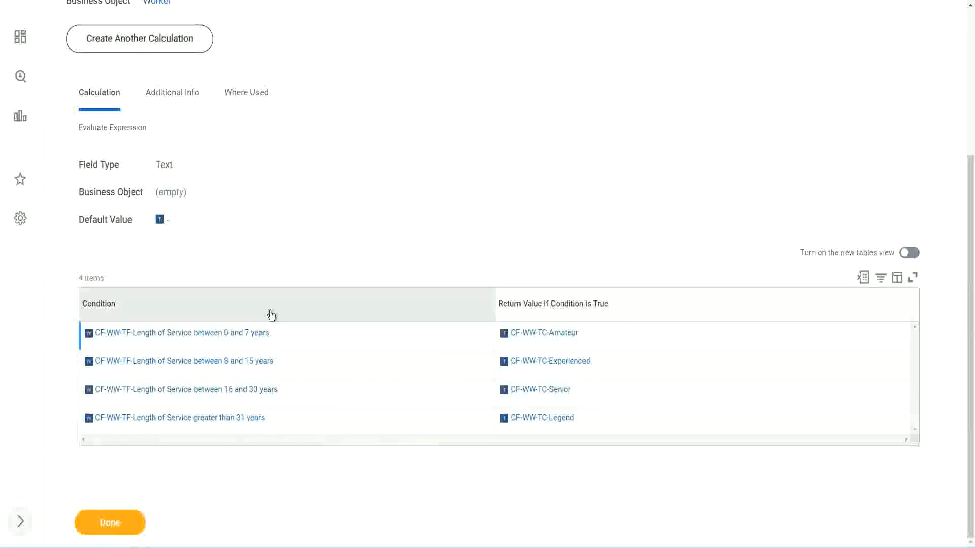
scroll(270, 313, up, 4)
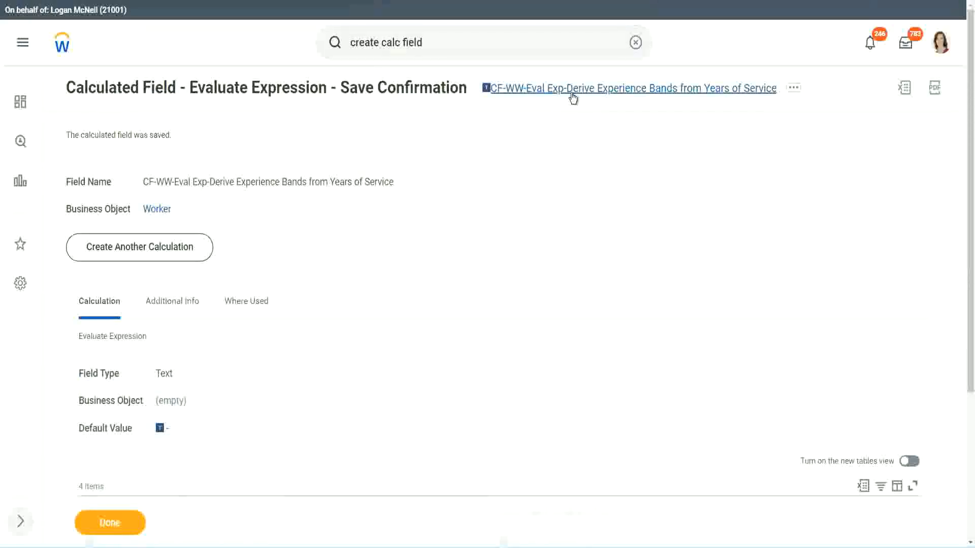
click(598, 154)
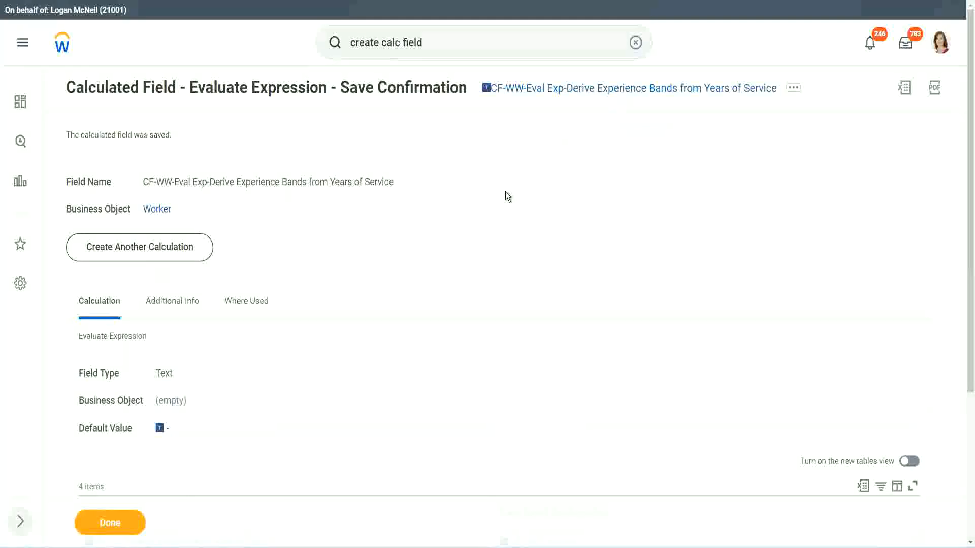
click(108, 524)
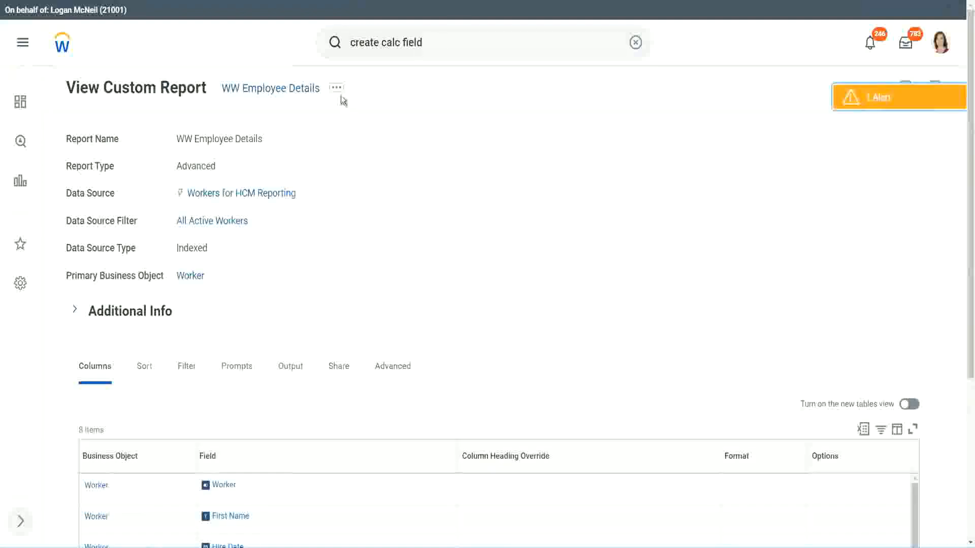
Open the WW Employee Details custom report for editing.
click(337, 90)
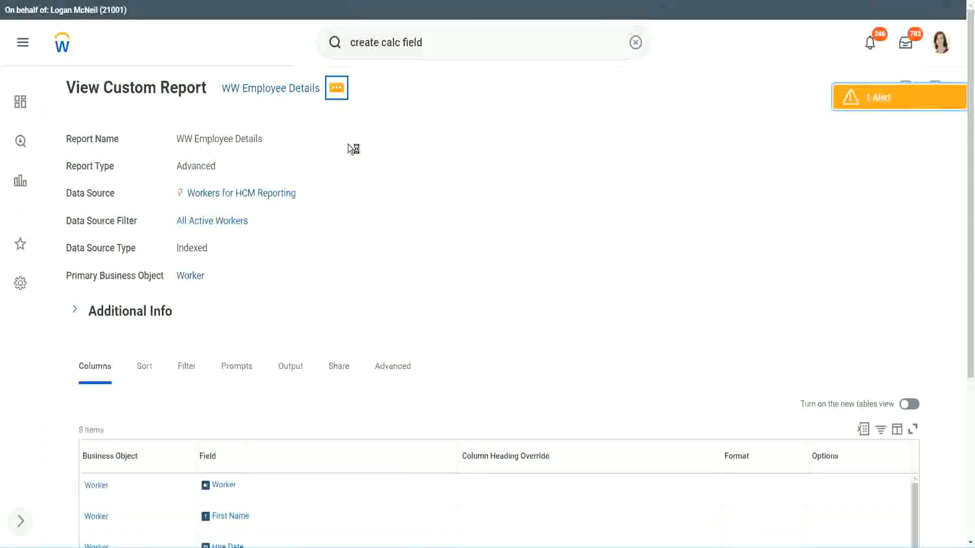
mouse_move(398, 144)
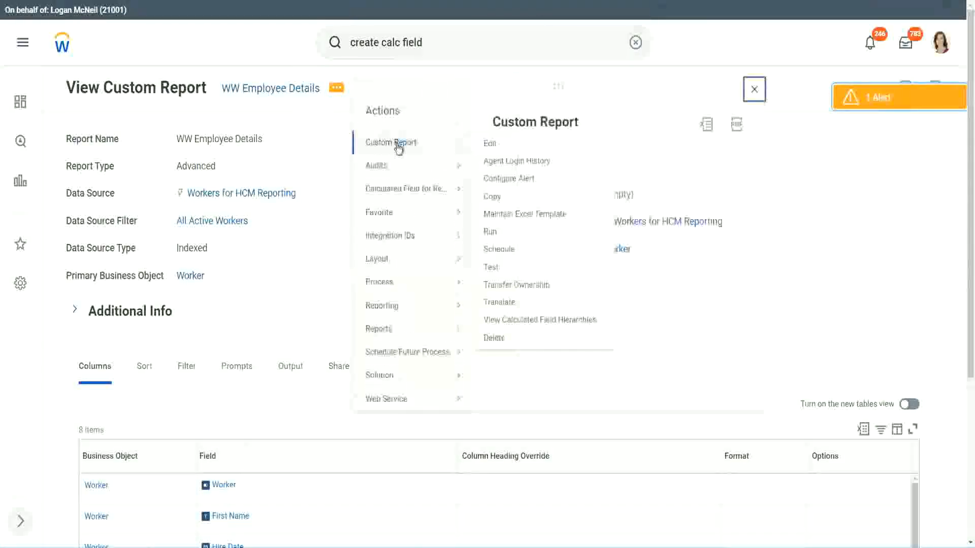
click(495, 146)
Add a Worker row at the end of the report columns with the field CF-WW-Eval Exp-Derive Experience Bands from Years of Service.
scroll(355, 218, down, 4)
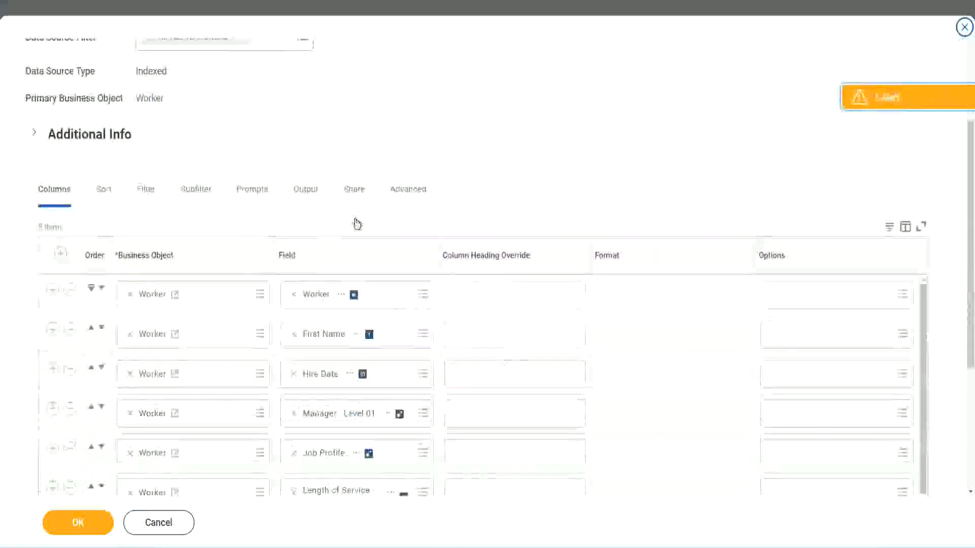
scroll(357, 223, down, 2)
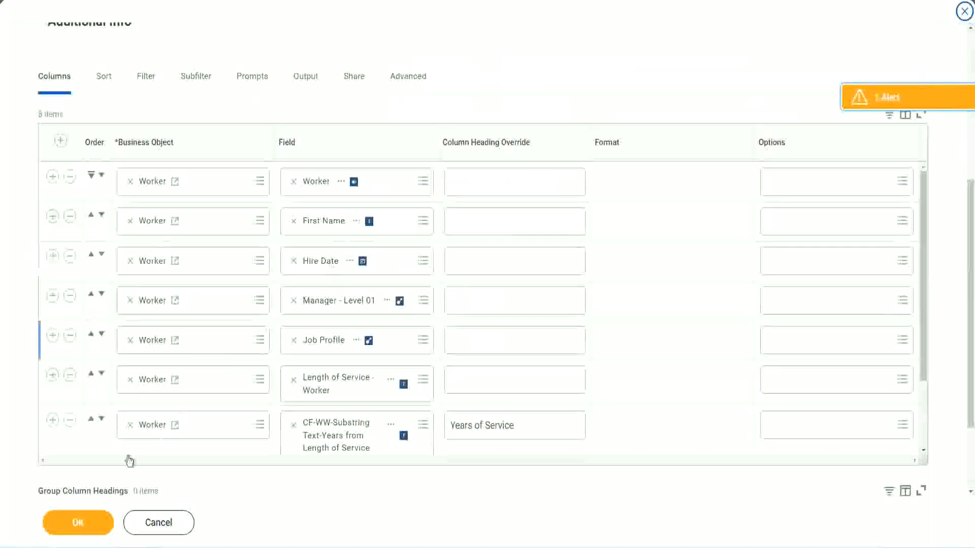
click(52, 420)
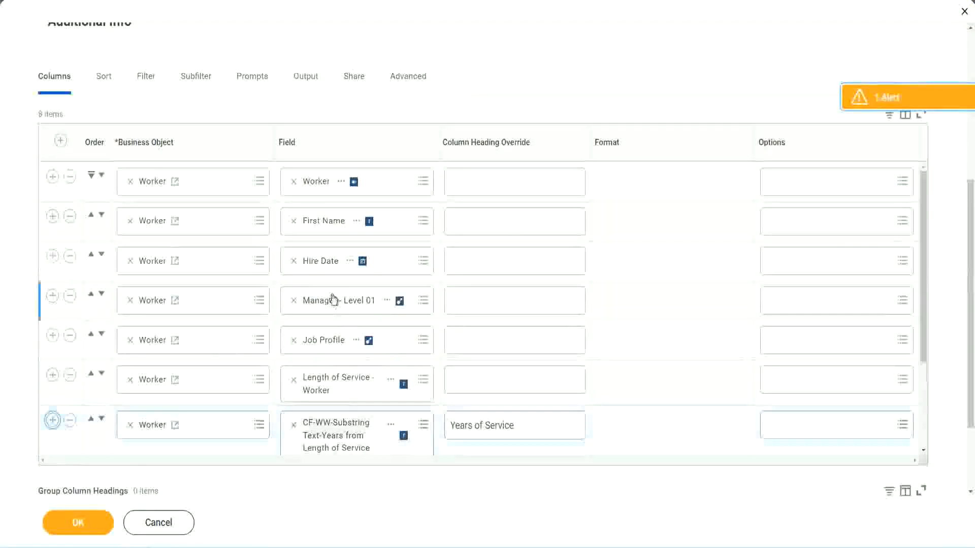
scroll(510, 328, down, 2)
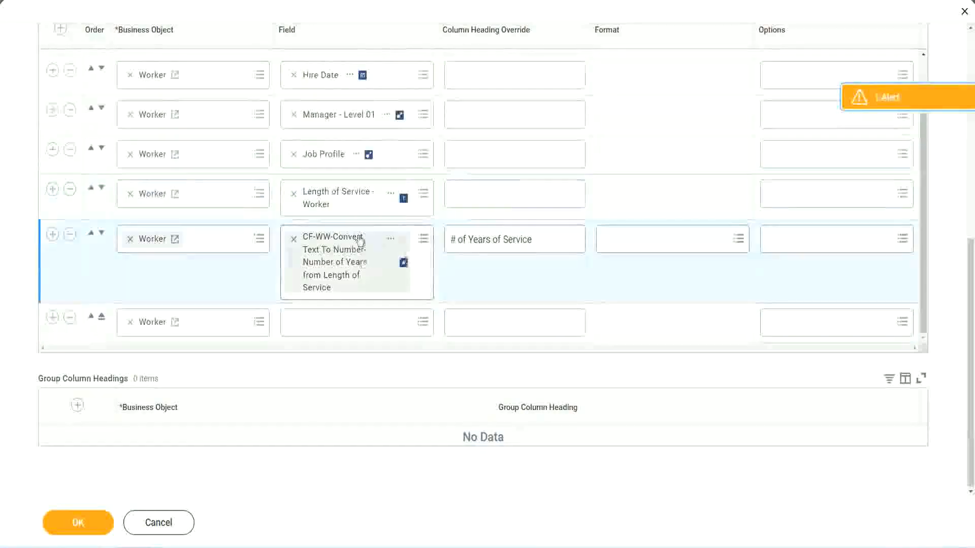
click(318, 321)
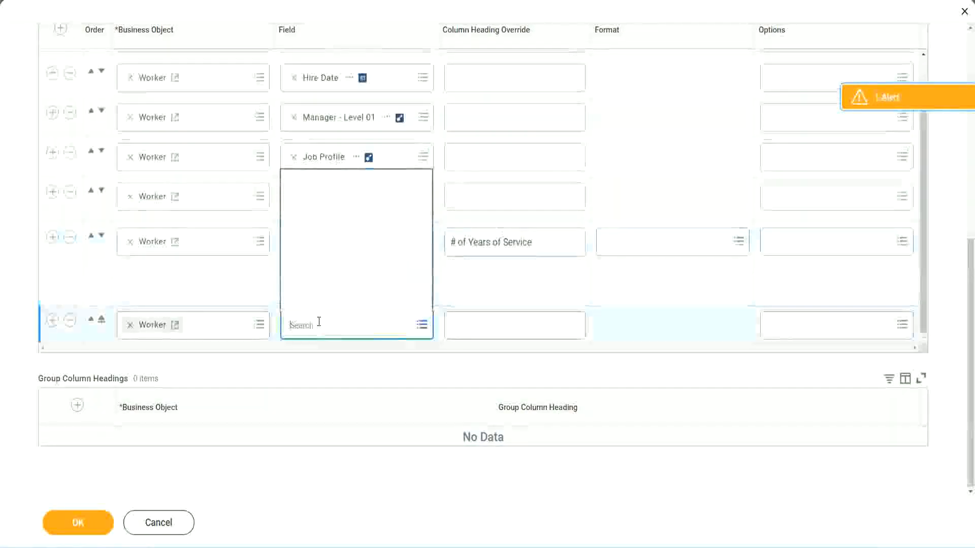
key(ctrl+v)
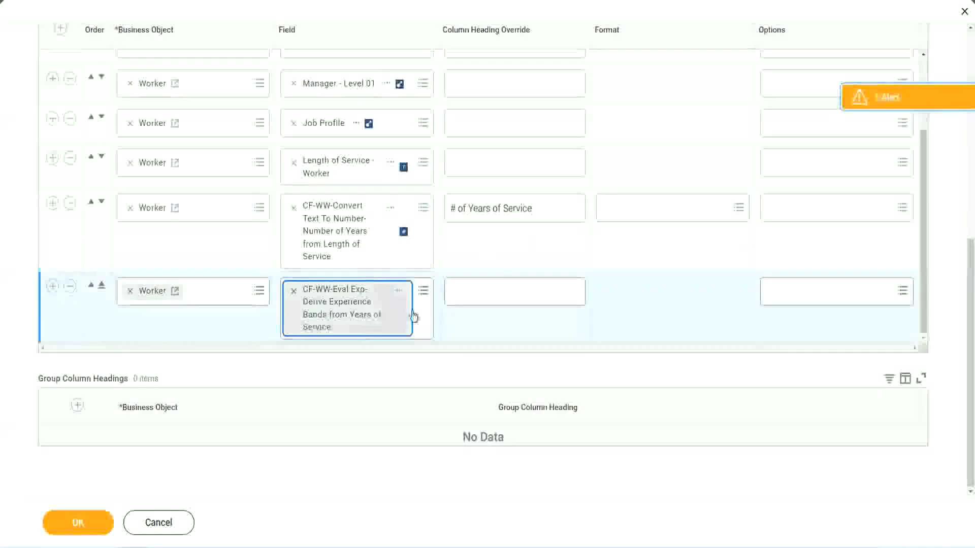
Override the new column's heading with Experience Bands and save the report definition.
click(496, 292)
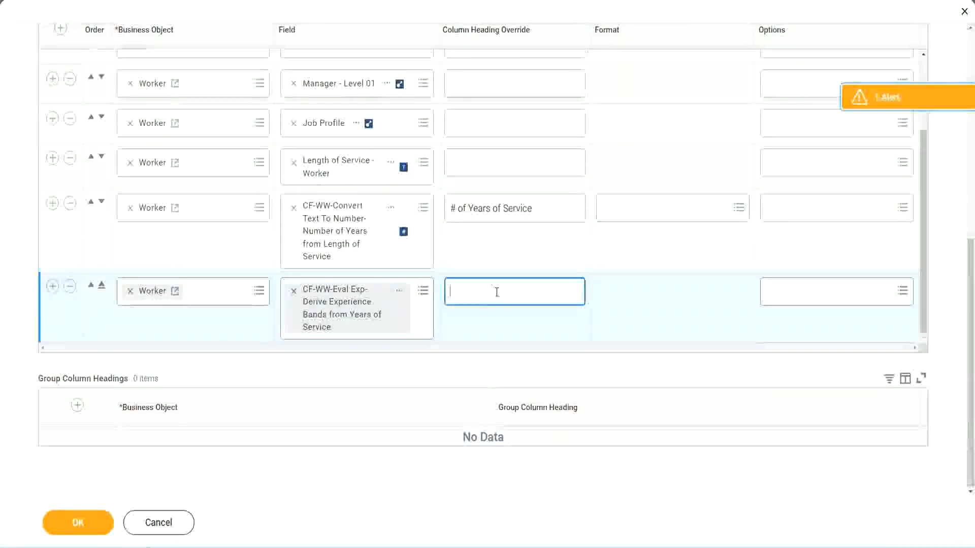
text(E)
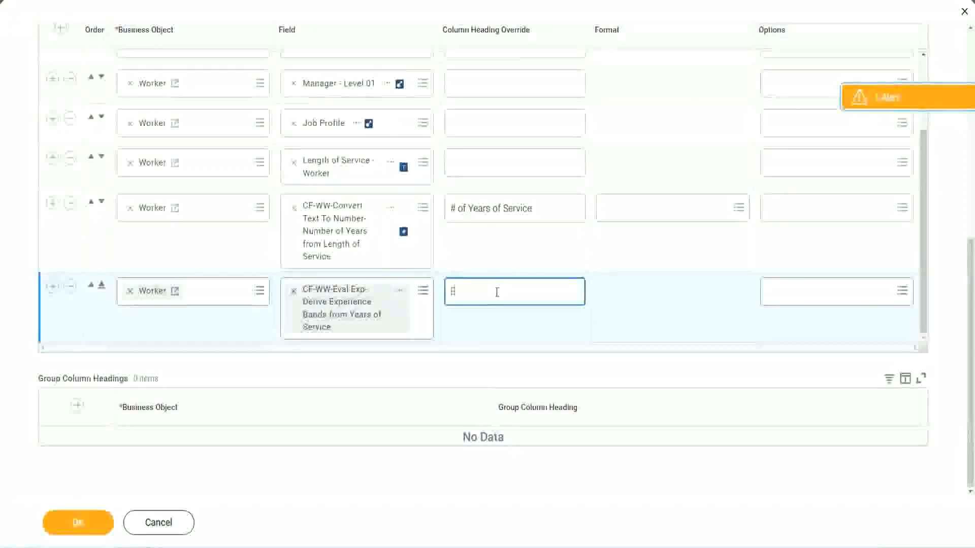
text(xperience Bands)
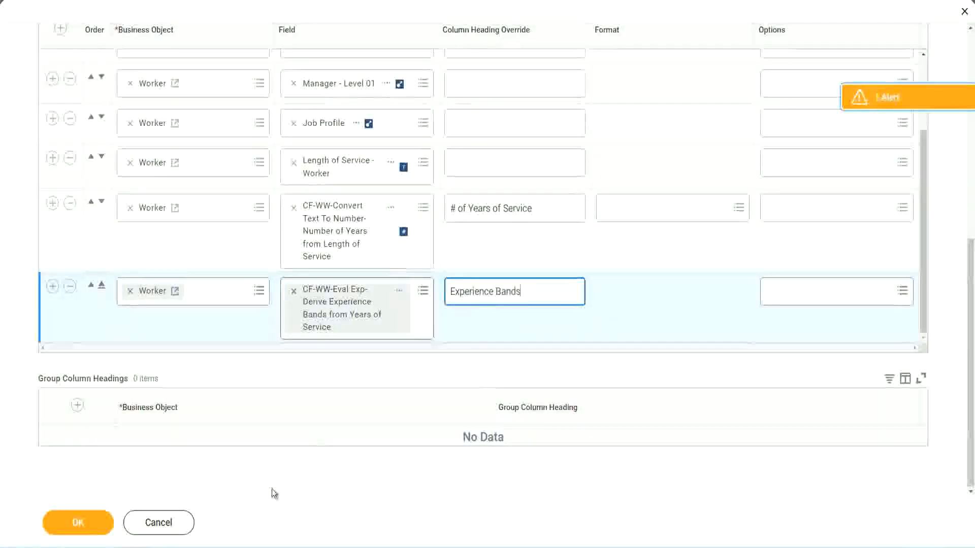
click(91, 524)
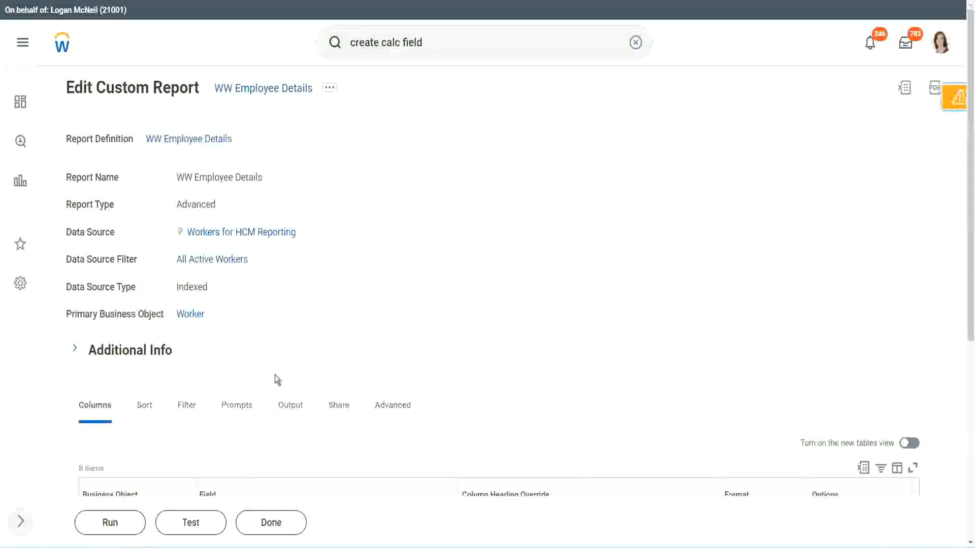
Run the report without any prompt values and check the first worker's number of years of service against the experience band.
scroll(305, 349, down, 5)
click(114, 523)
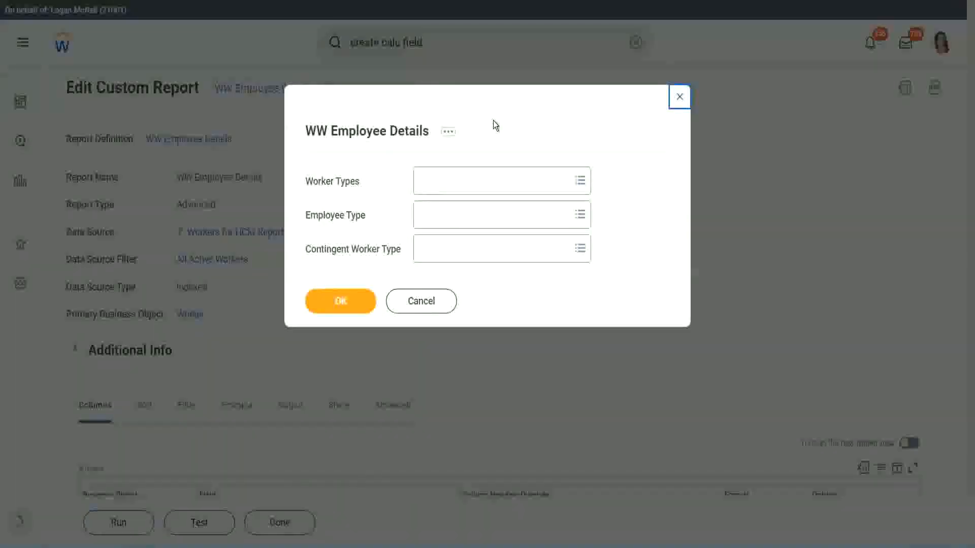
click(340, 301)
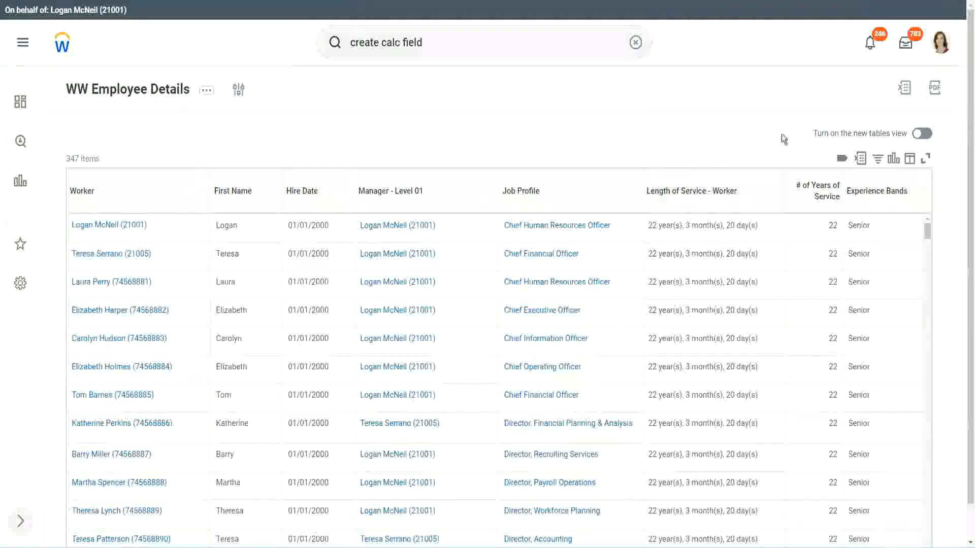
scroll(835, 195, down, 1)
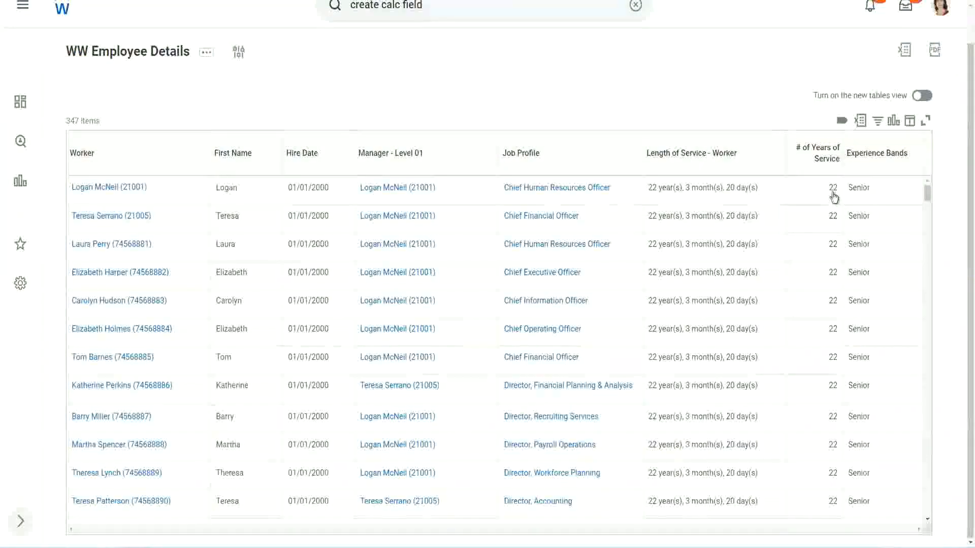
click(834, 193)
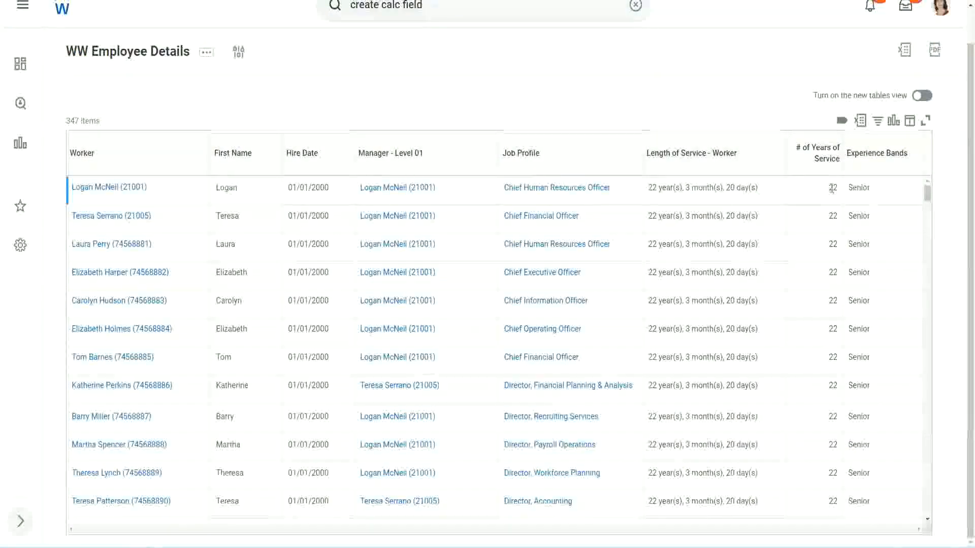
double_click(836, 188)
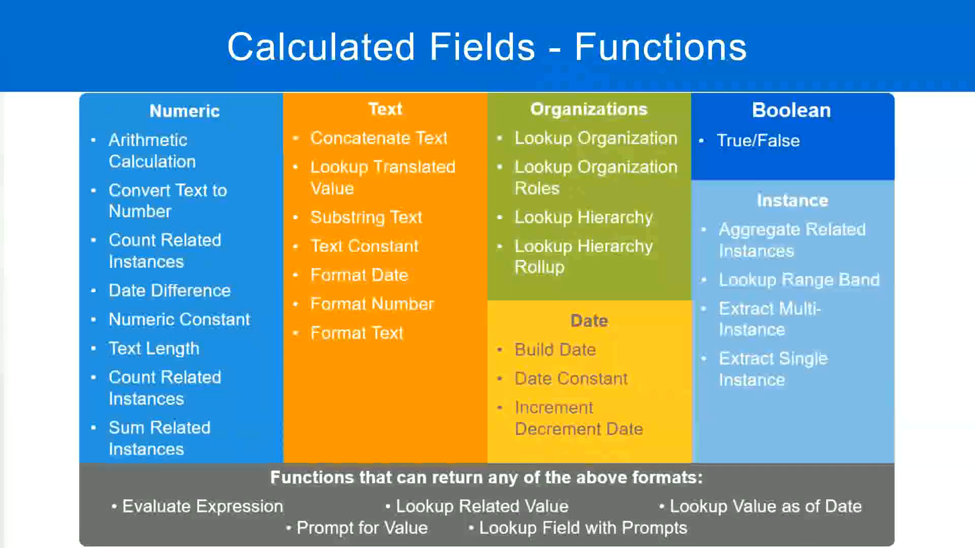
Switch to the Notepad++ notes and highlight the 16 - 30 years range and its Senior band.
key(alt+Tab)
click(249, 177)
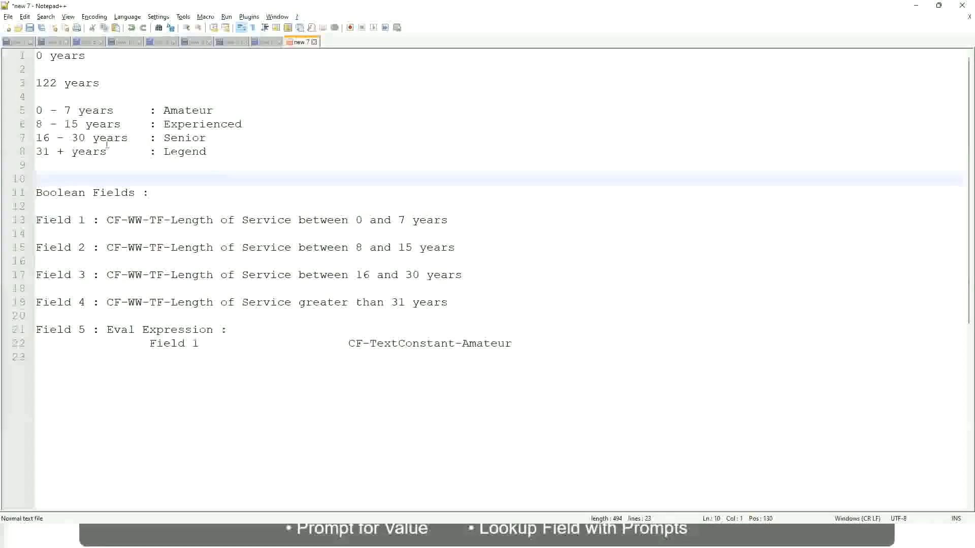
click(172, 137)
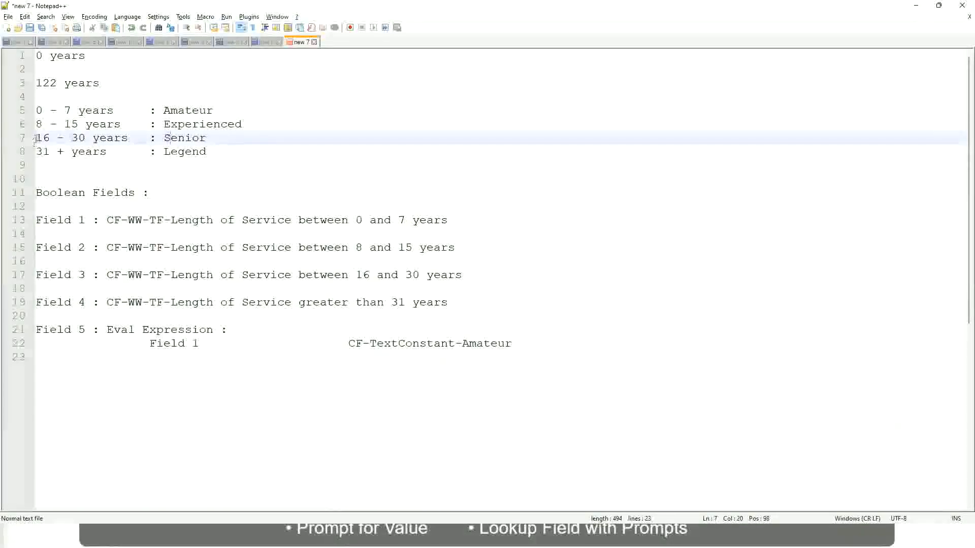
drag(35, 139, 94, 139)
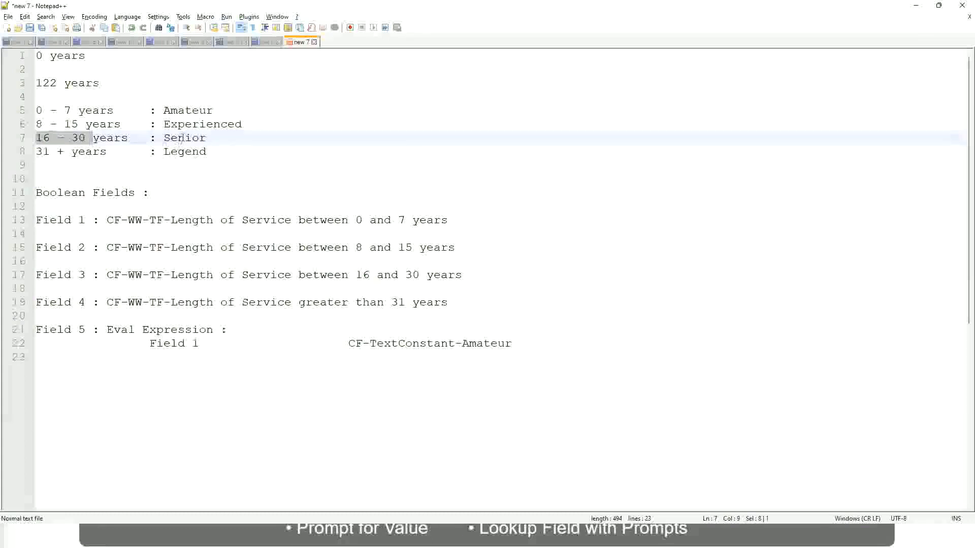
double_click(182, 138)
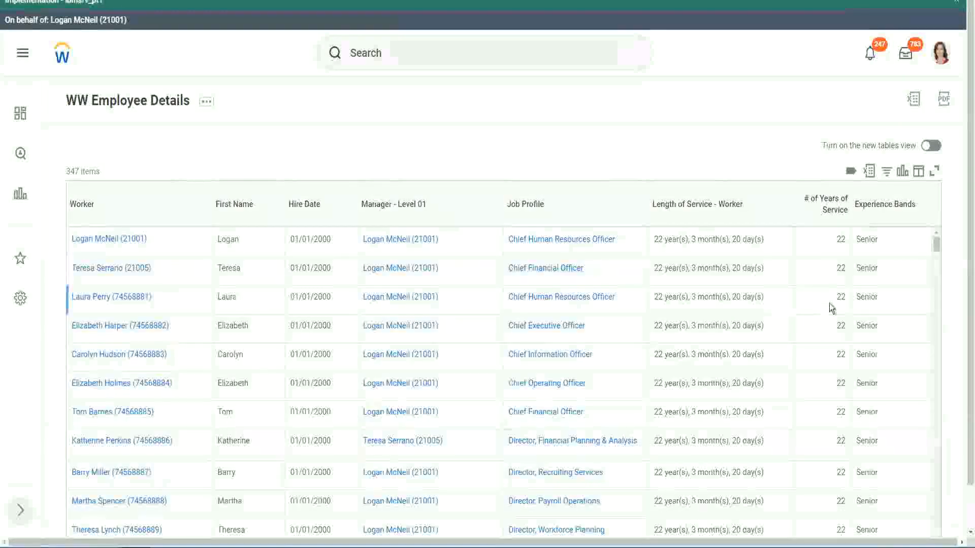
Return to the Workday report and compare the years of service with the experience bands down the worker rows.
scroll(833, 305, down, 2)
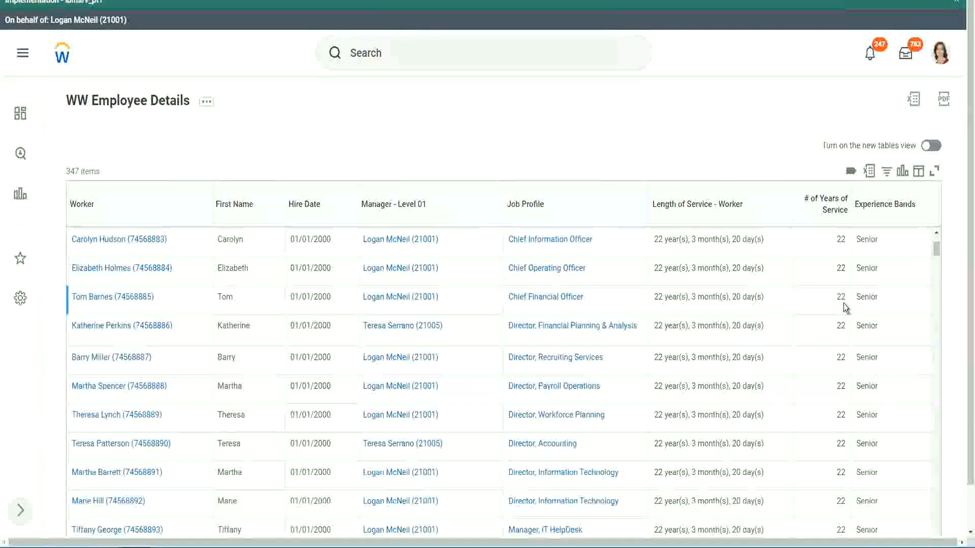
scroll(842, 310, down, 5)
scroll(850, 337, down, 5)
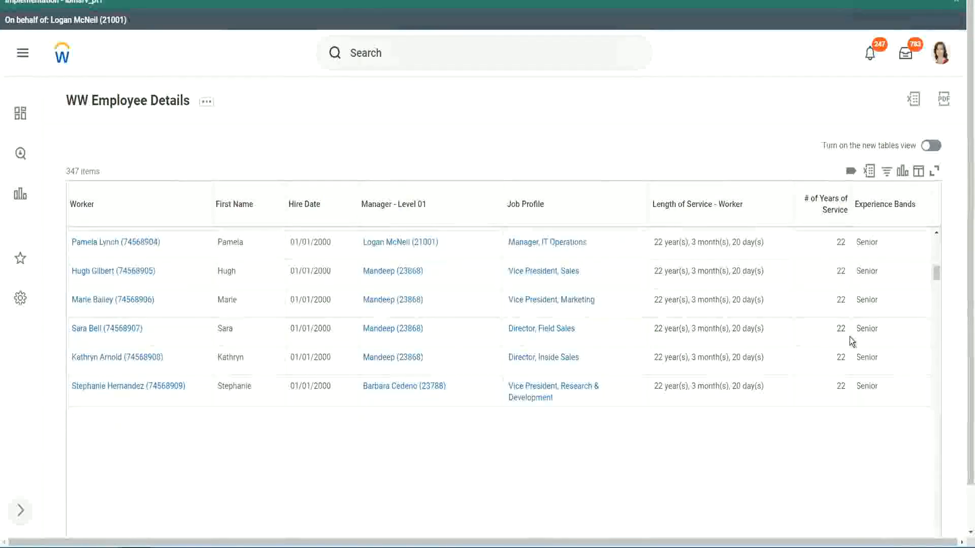
scroll(849, 336, down, 5)
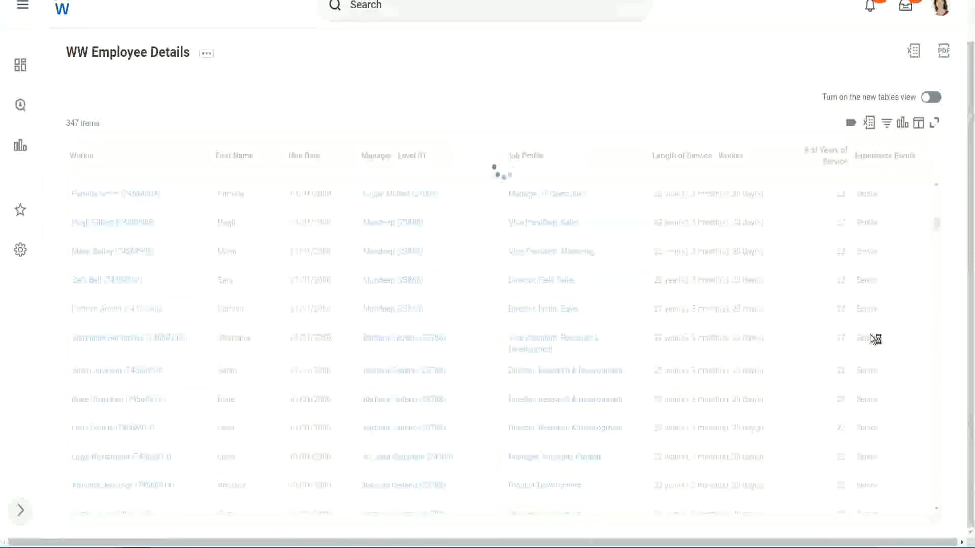
scroll(904, 289, down, 4)
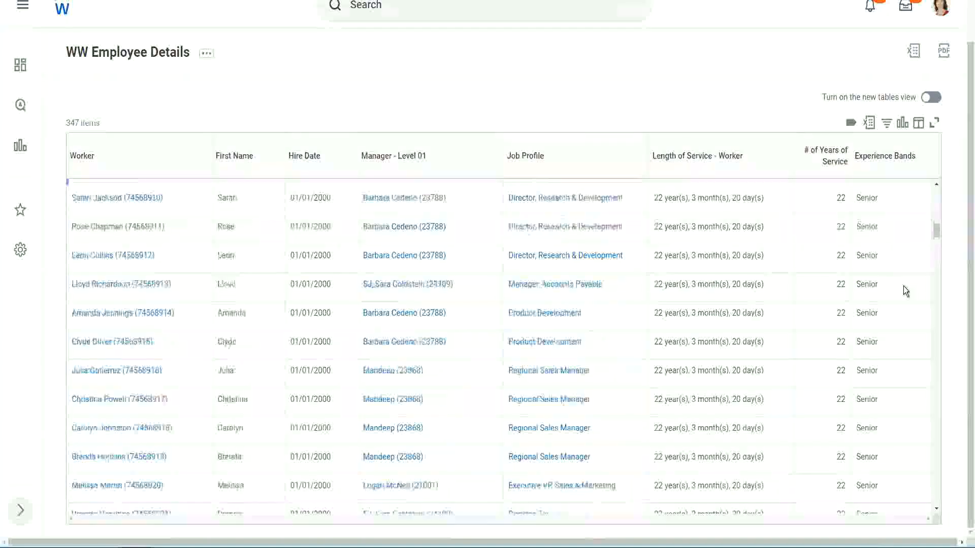
scroll(903, 285, down, 3)
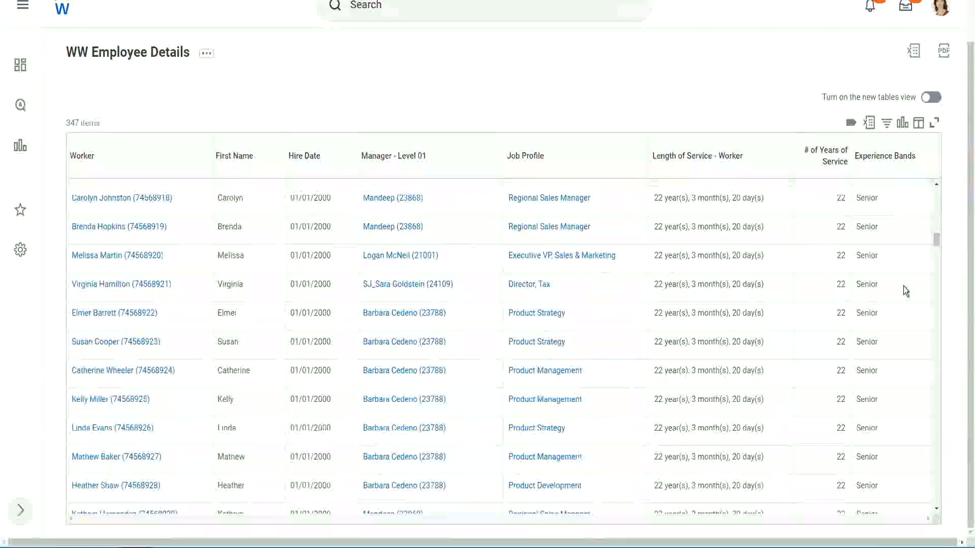
scroll(903, 285, down, 5)
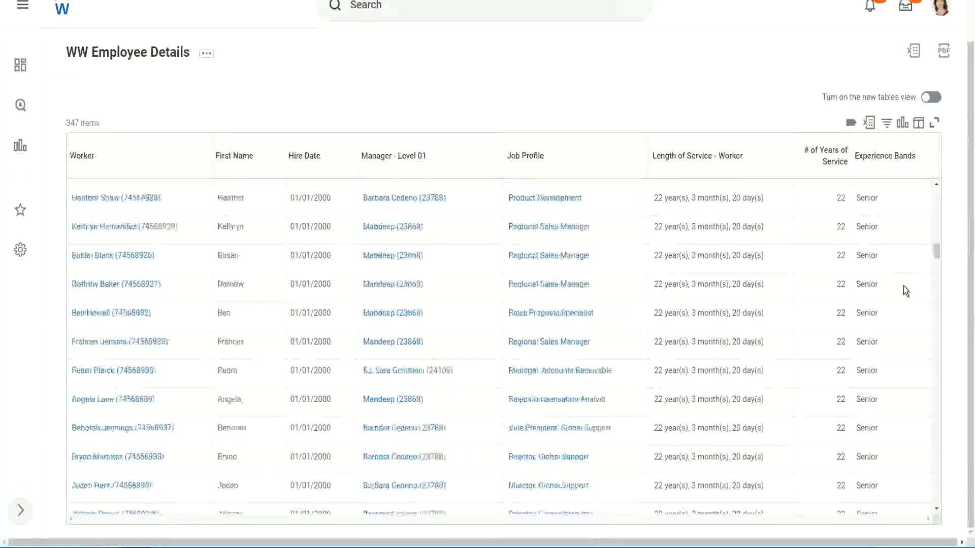
Filter the Experience Bands column for values containing Amateur.
click(885, 156)
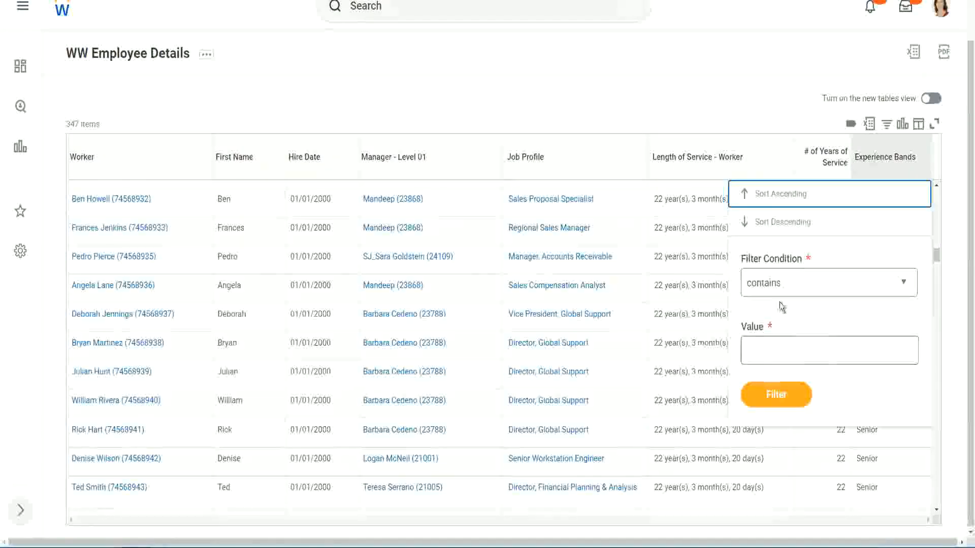
click(773, 342)
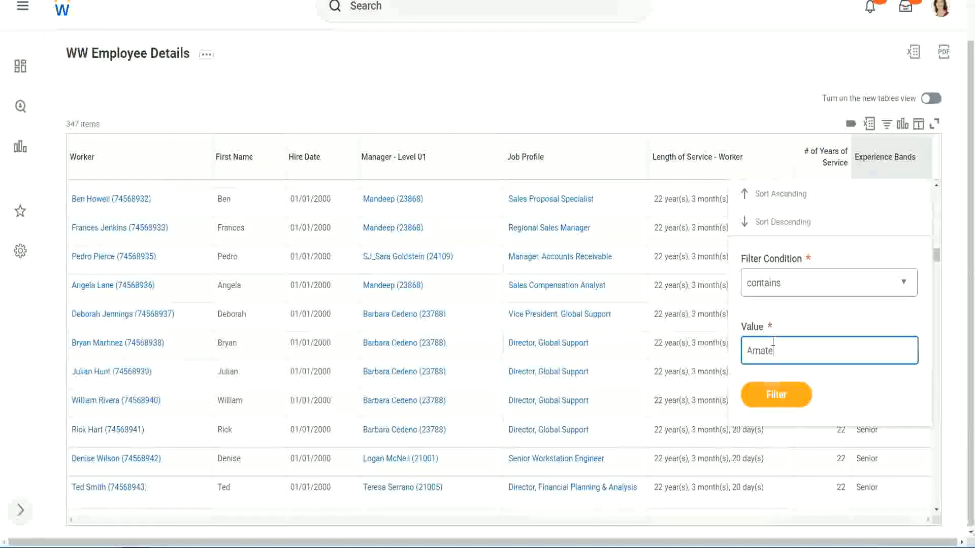
text(Amateur)
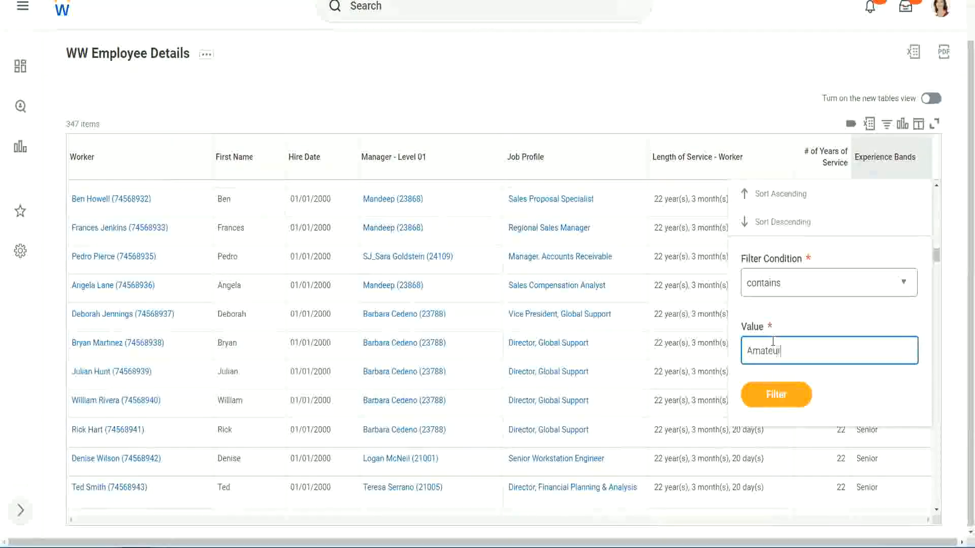
click(769, 401)
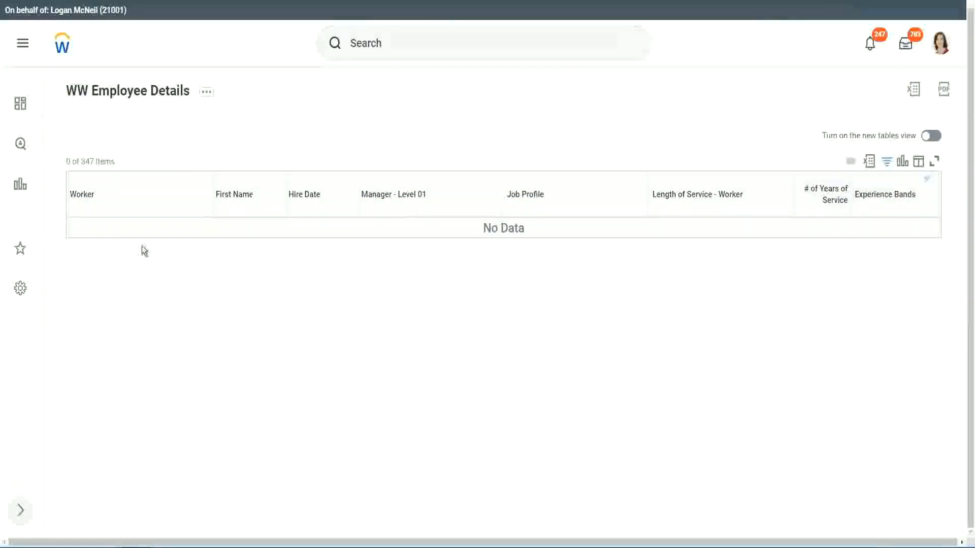
Change the Experience Bands filter value to Legend and review the years of service and hire dates in the matching rows.
click(879, 197)
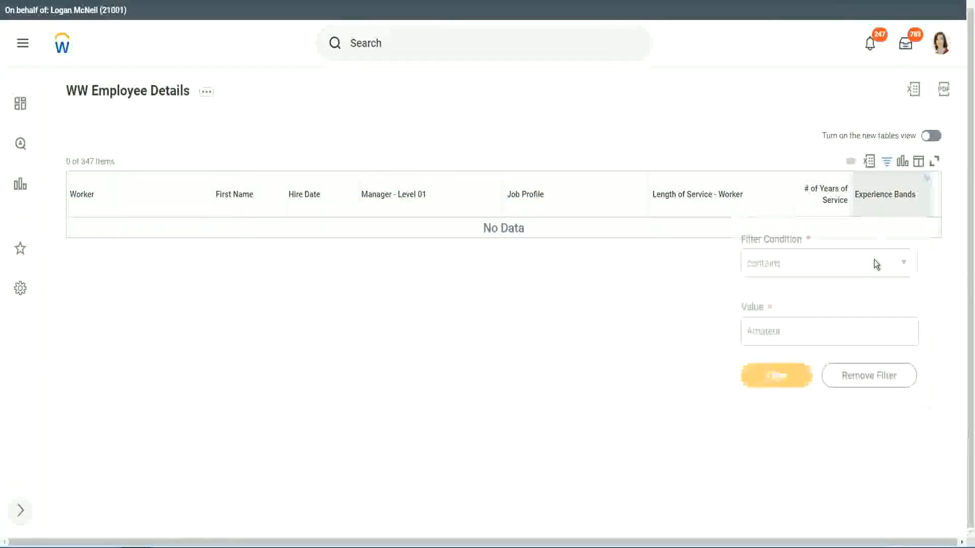
click(785, 329)
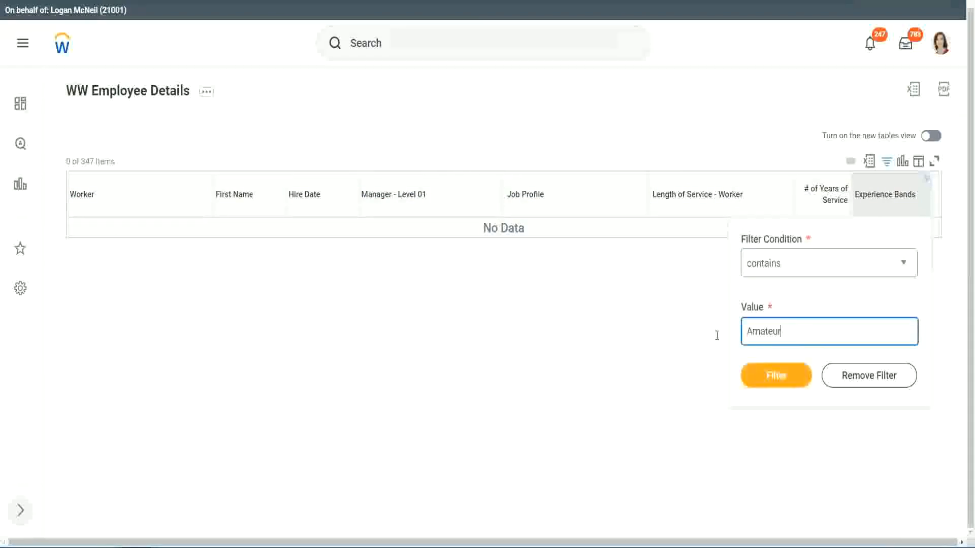
key(ctrl+a)
text(Legend)
key(Return)
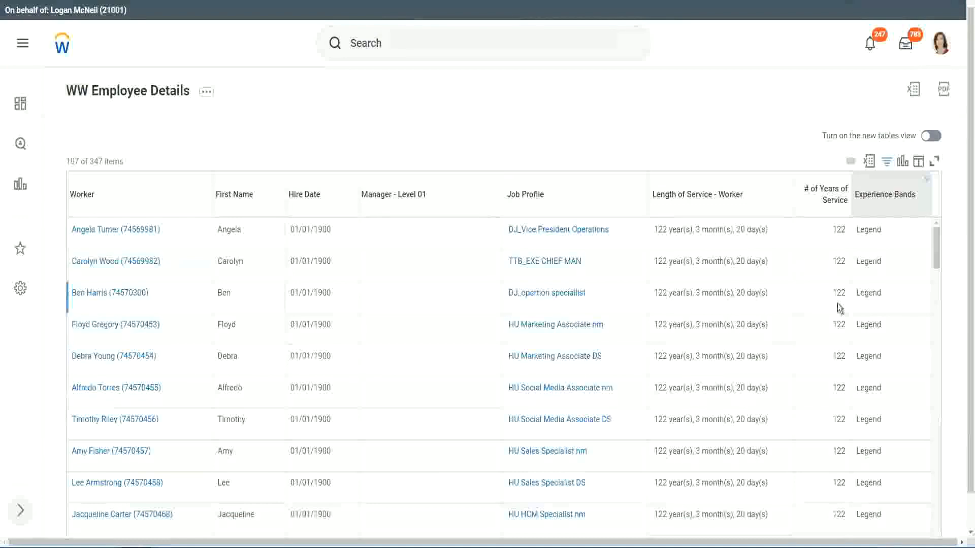
scroll(837, 304, down, 20)
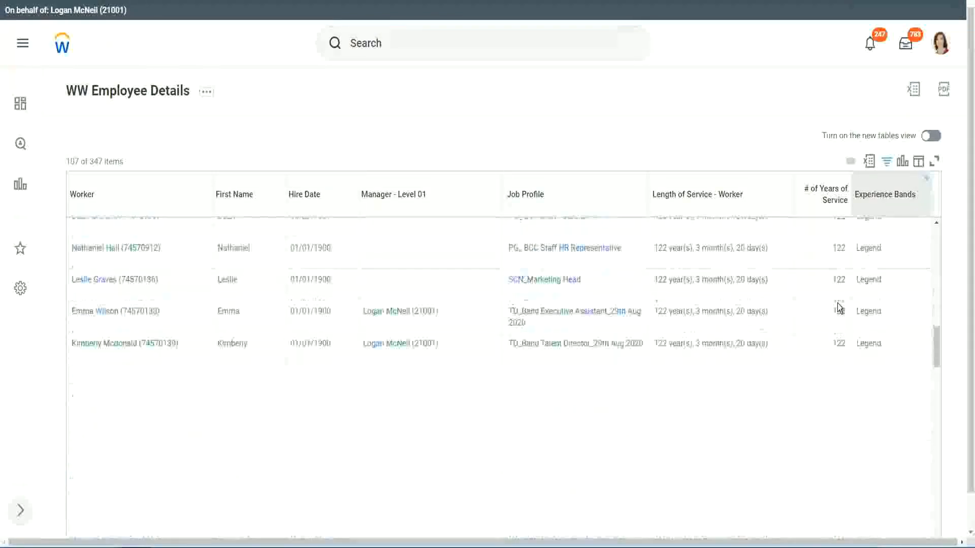
scroll(837, 305, down, 2)
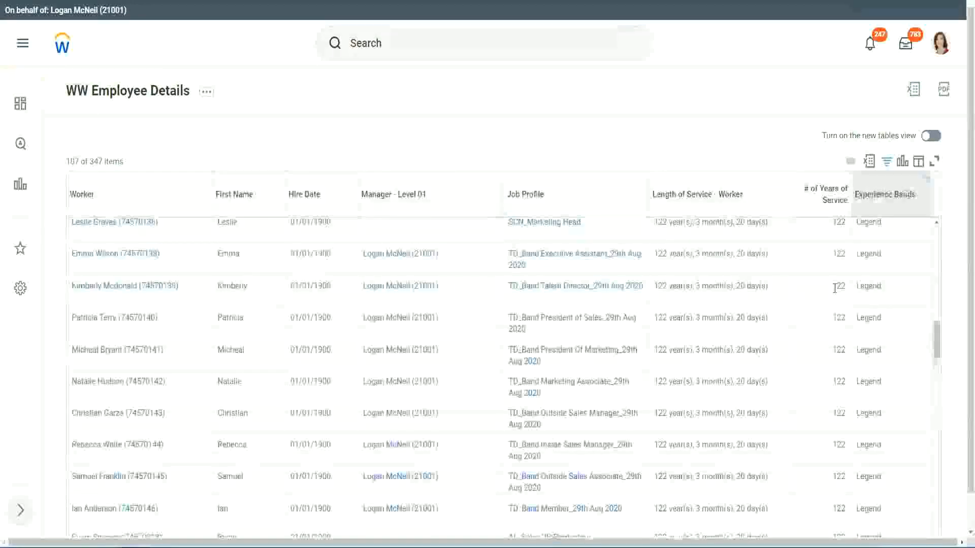
scroll(834, 288, down, 15)
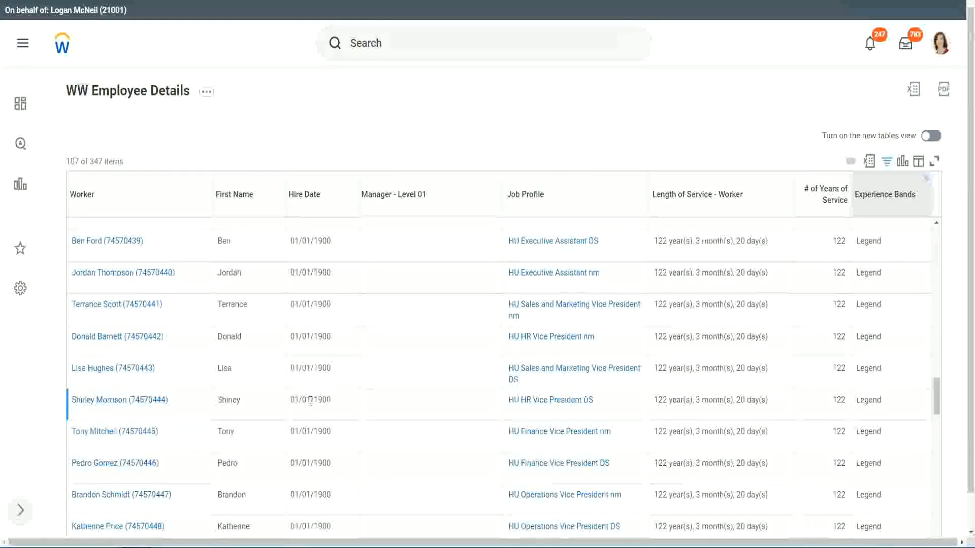
Examine the remaining Legend rows to the end of the list, comparing hire dates and years of service with the band.
double_click(316, 398)
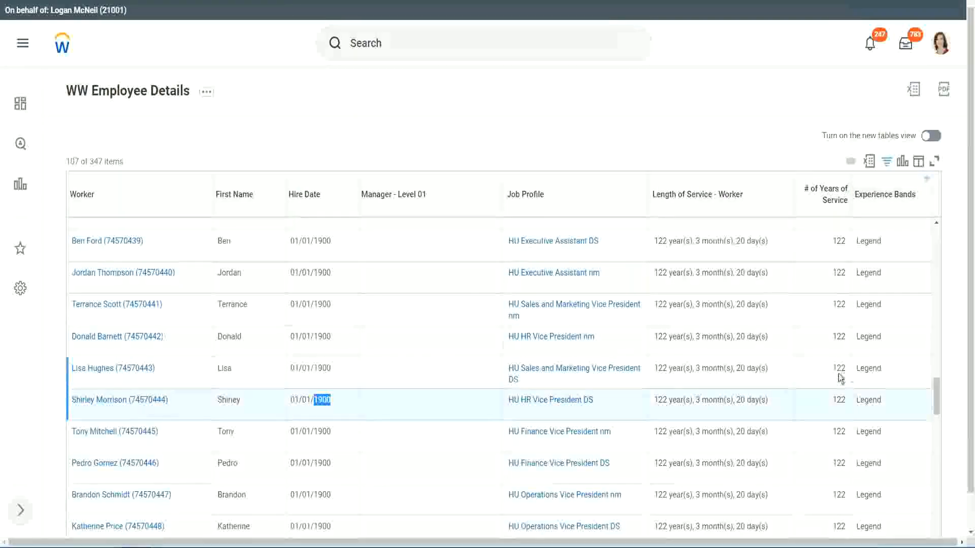
scroll(828, 381, down, 2)
scroll(829, 382, down, 5)
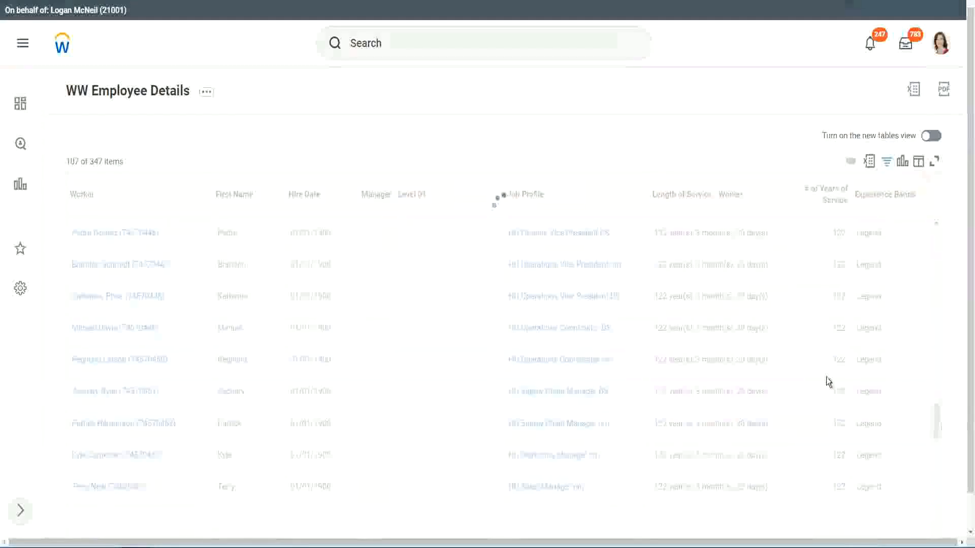
scroll(827, 377, down, 3)
scroll(827, 377, down, 10)
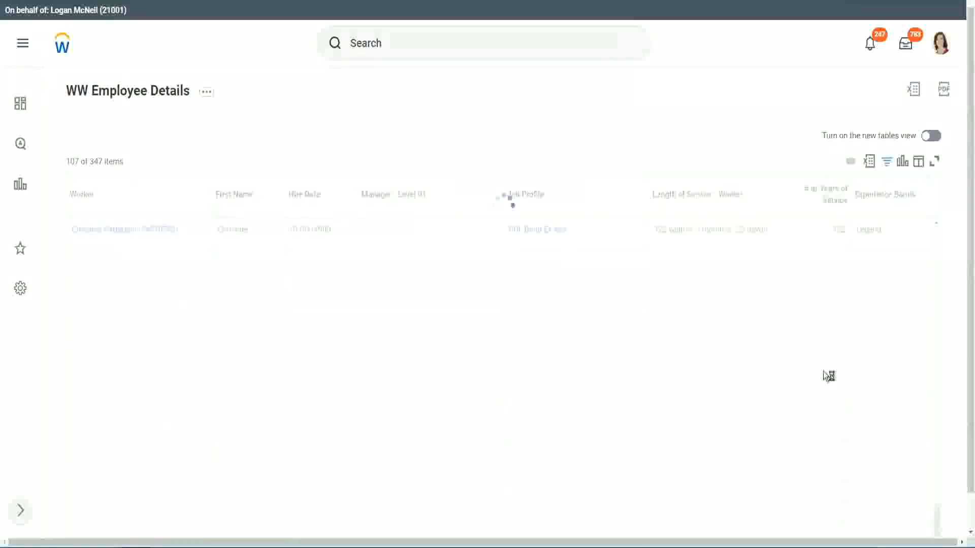
scroll(812, 334, down, 5)
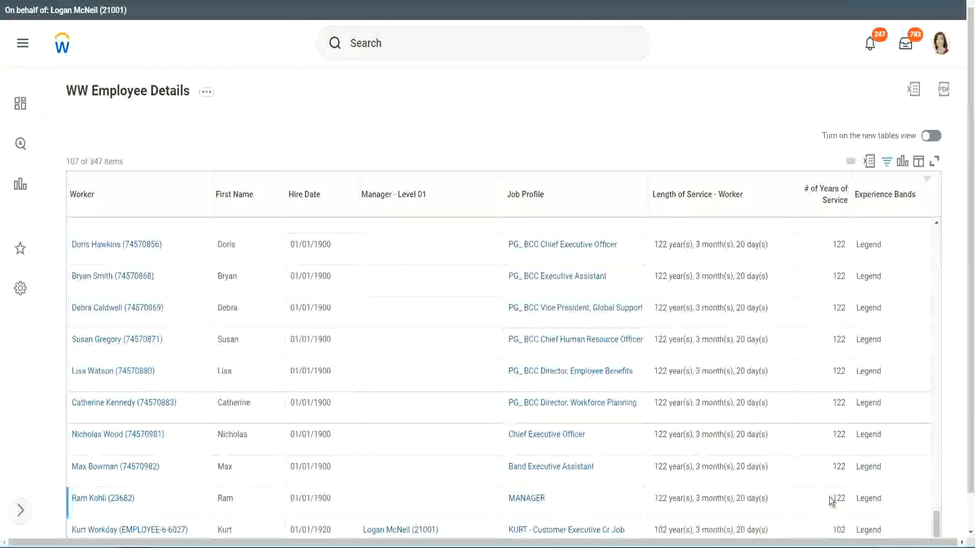
double_click(837, 529)
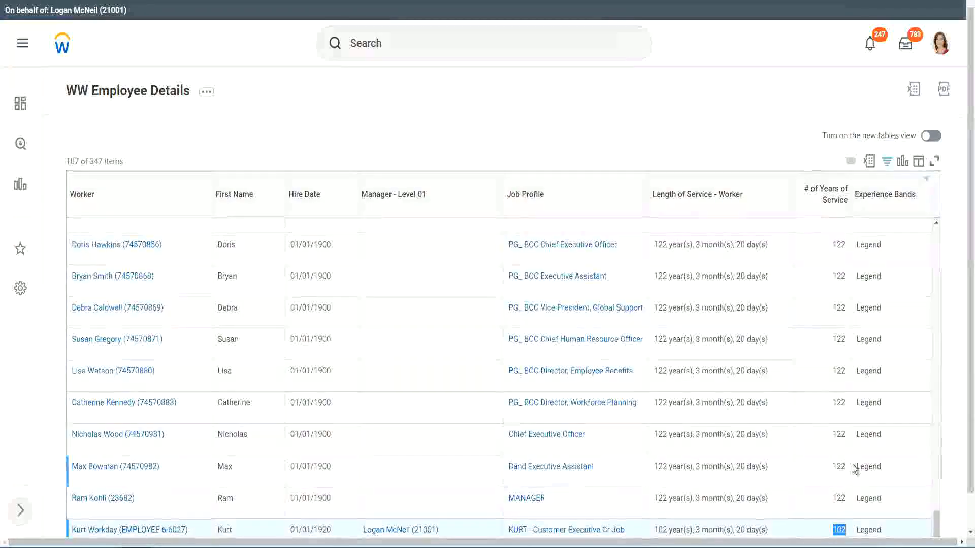
drag(838, 434, 846, 434)
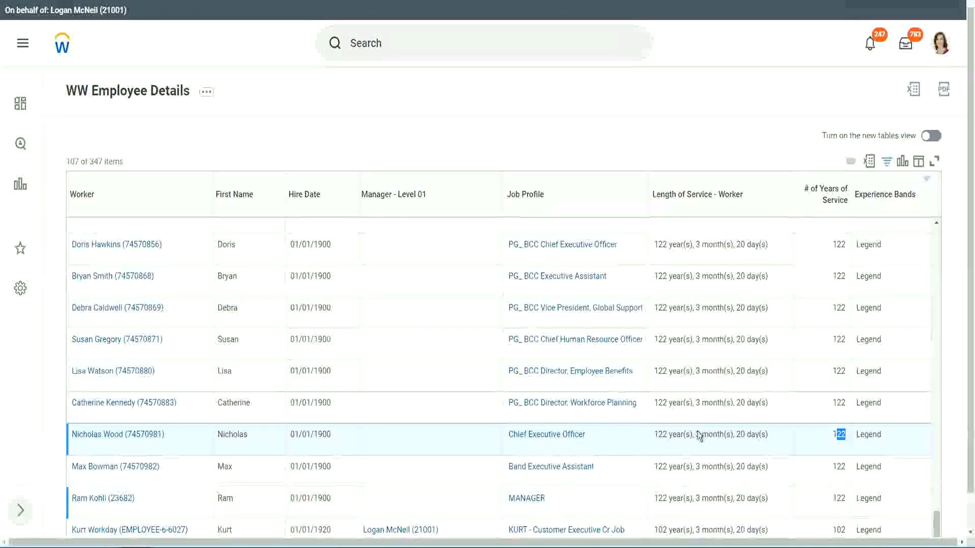
click(818, 404)
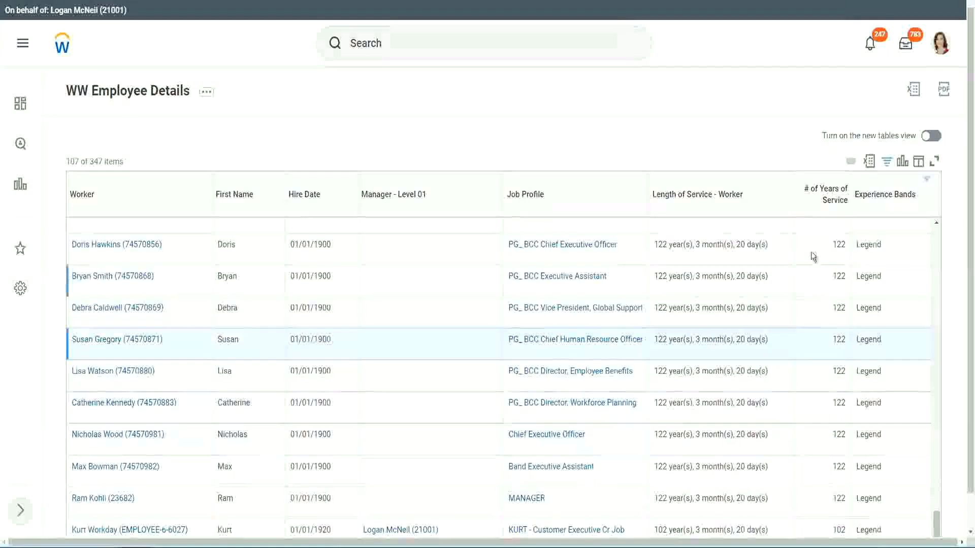
Change the Experience Bands filter value to Experienced and apply the filter.
click(891, 200)
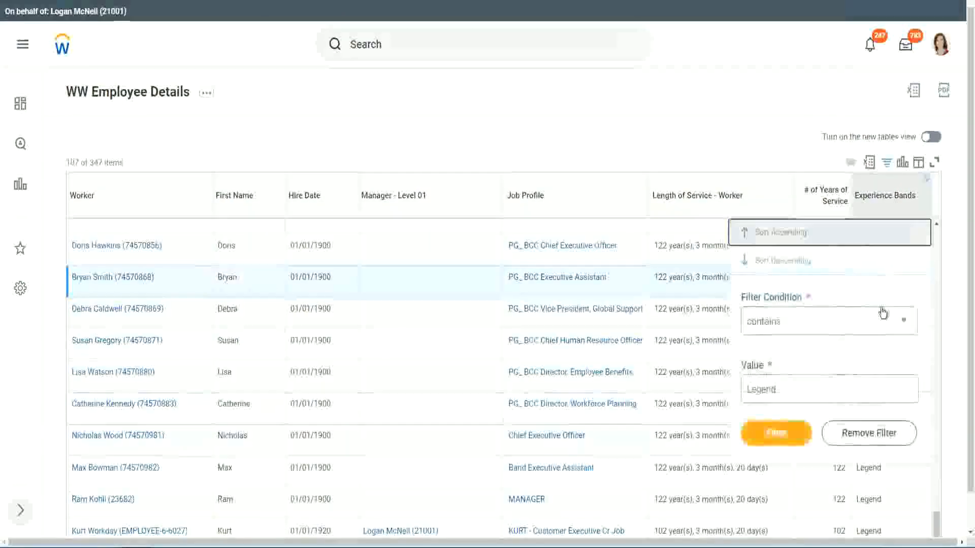
click(798, 388)
drag(798, 389, 671, 392)
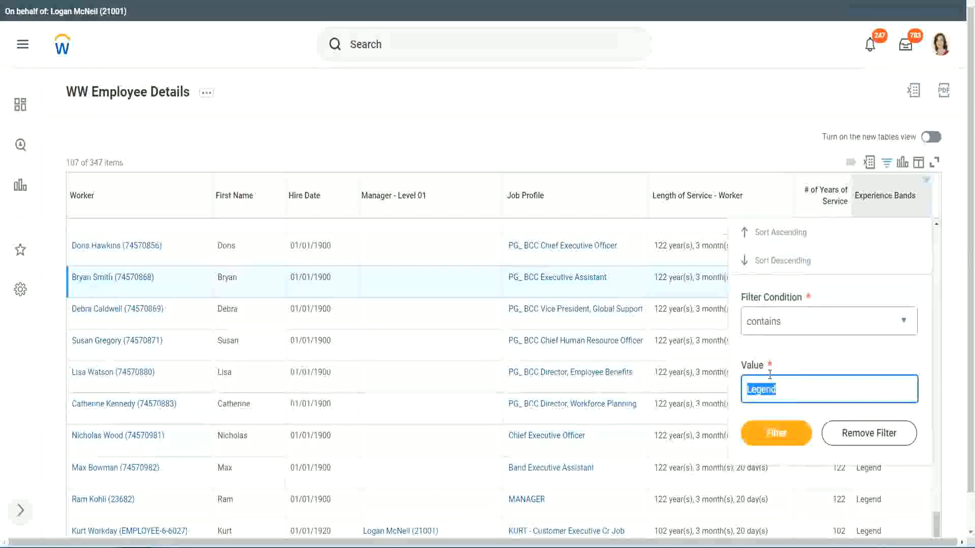
text(Ex)
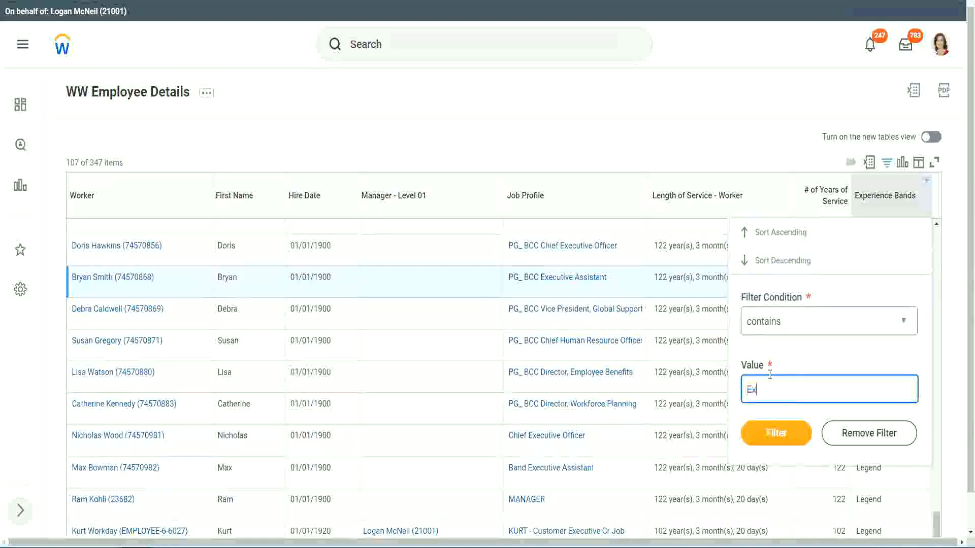
text(per)
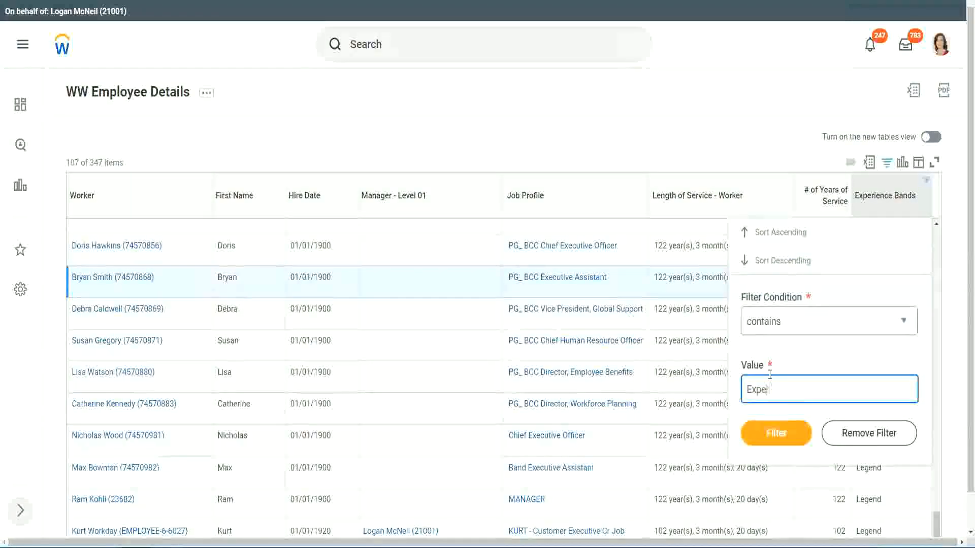
text(ienced)
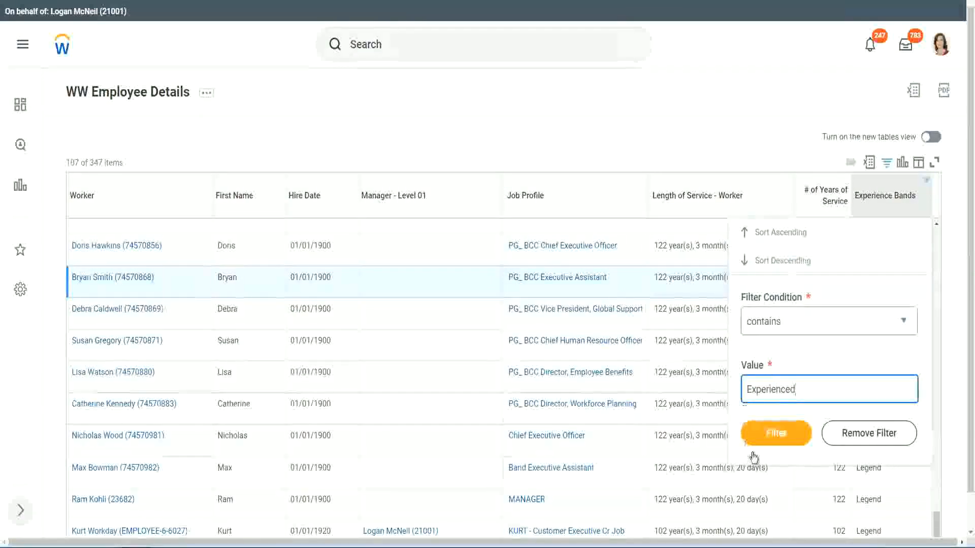
click(782, 432)
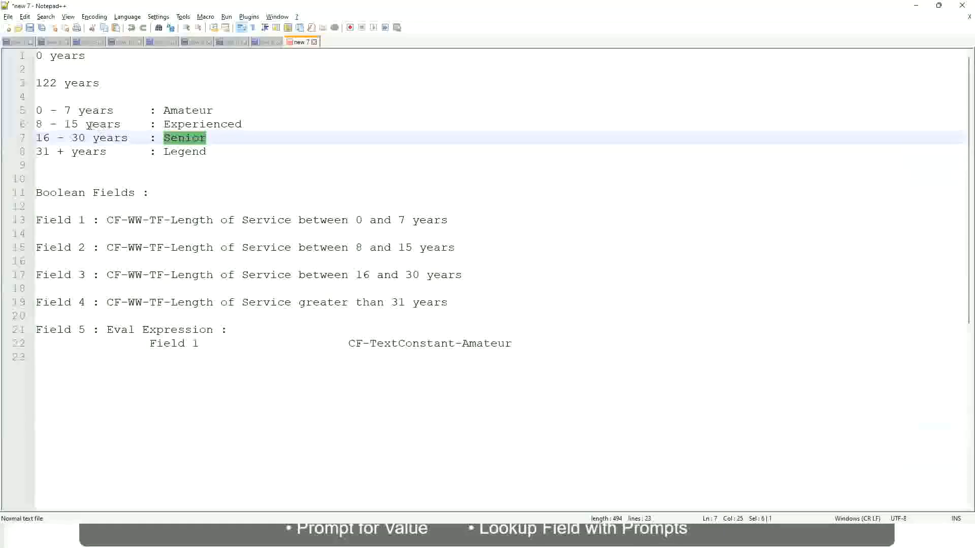
Check the Experienced band's 8 - 15 years range in the Notepad++ notes and compare it with years of service in the filtered Workday report.
click(89, 126)
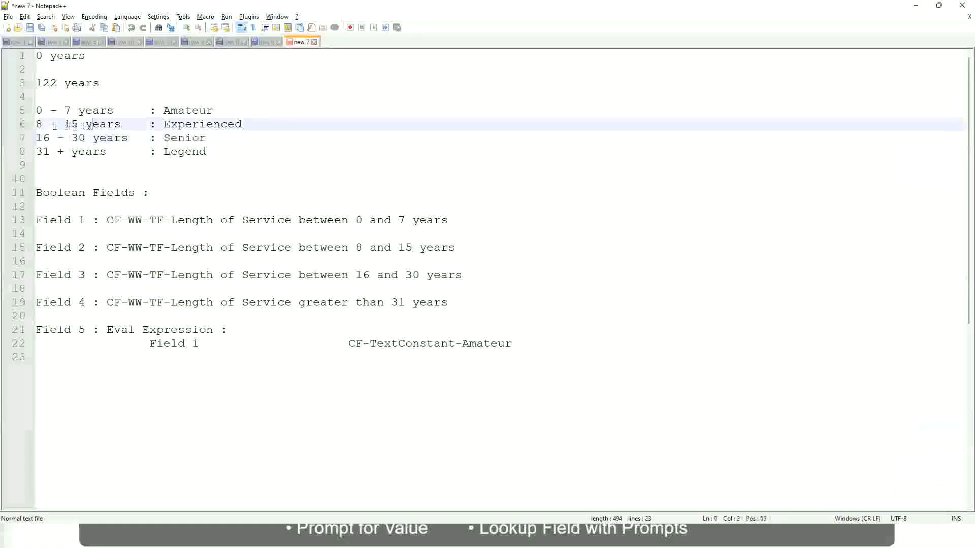
click(113, 126)
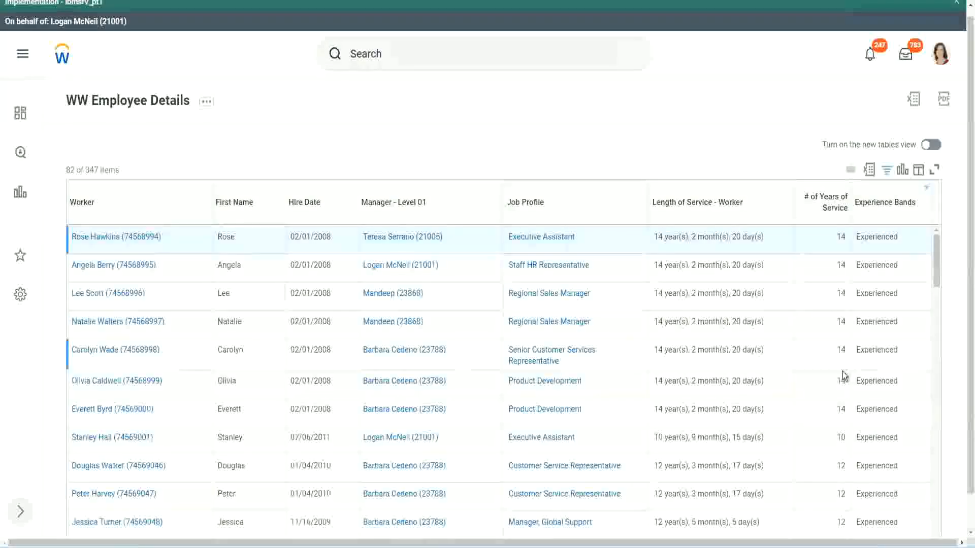
scroll(840, 374, down, 3)
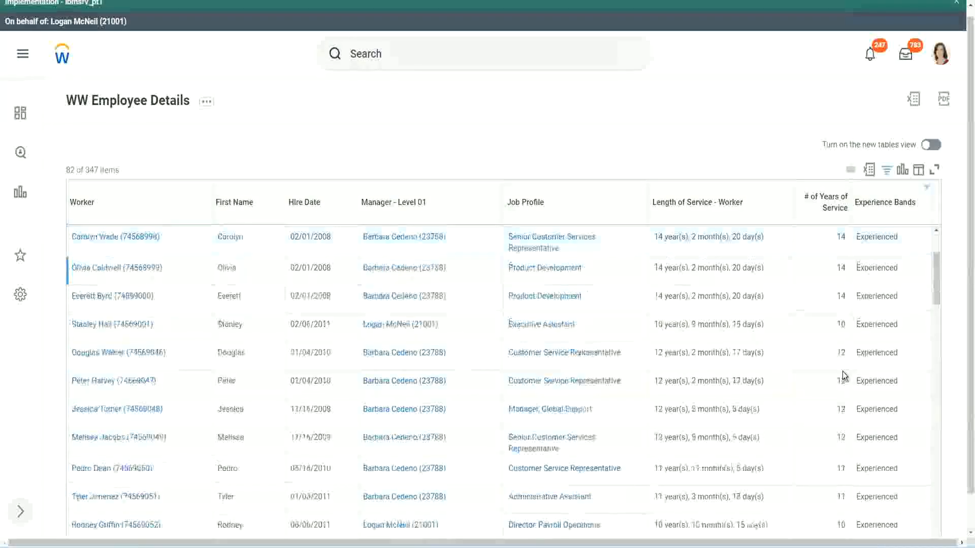
scroll(842, 376, down, 2)
double_click(840, 267)
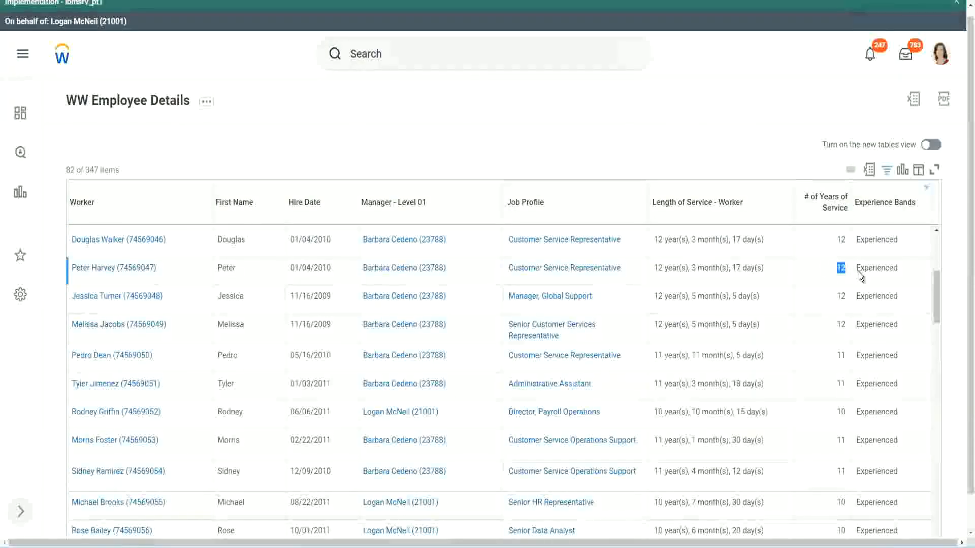
double_click(862, 269)
scroll(843, 375, down, 2)
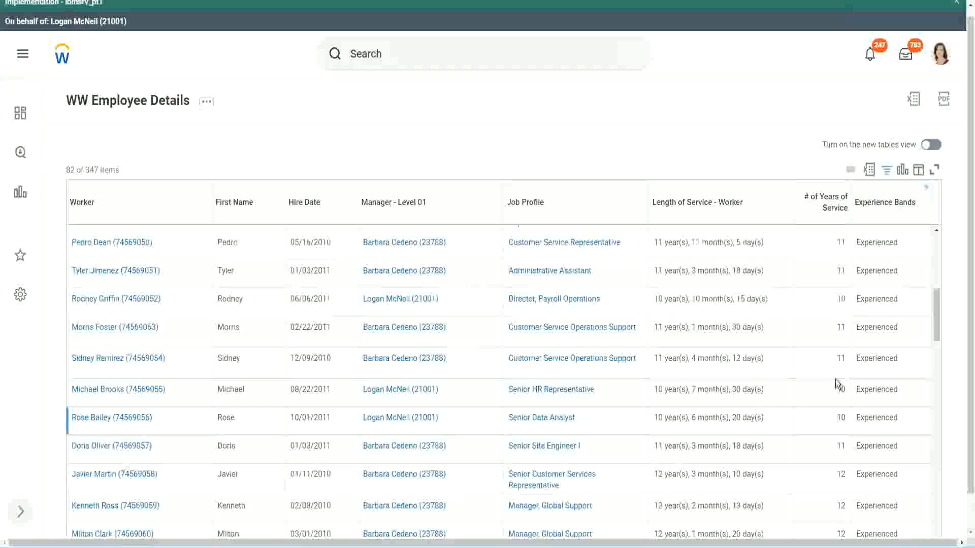
click(840, 355)
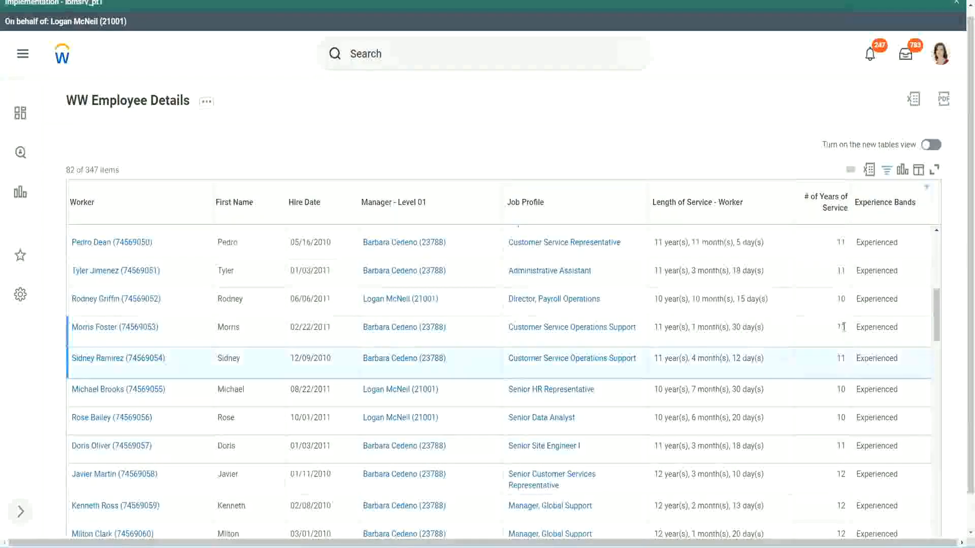
click(871, 341)
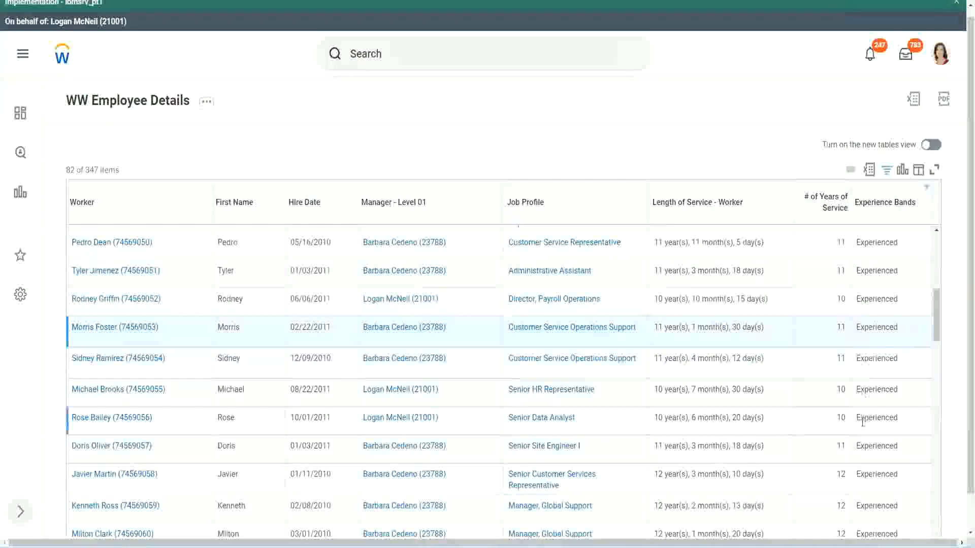
scroll(863, 422, down, 6)
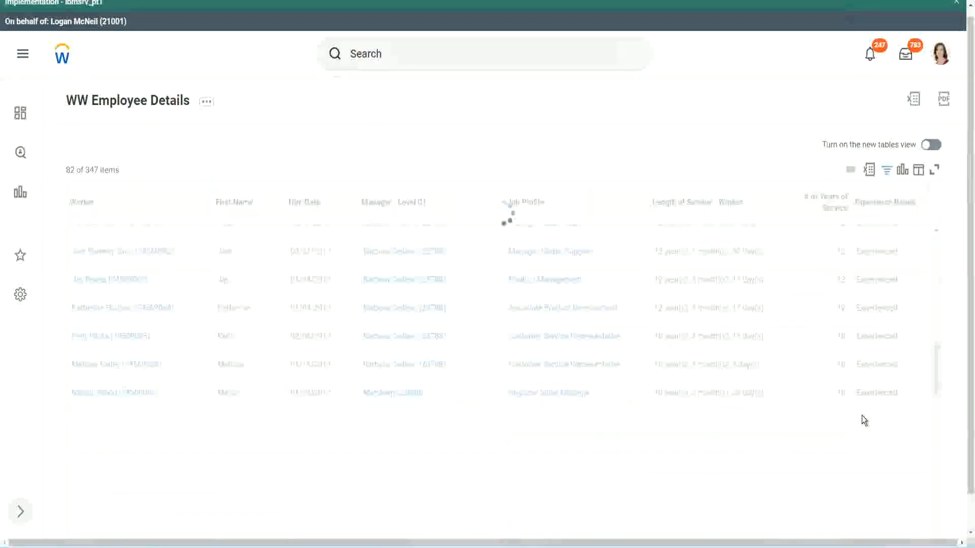